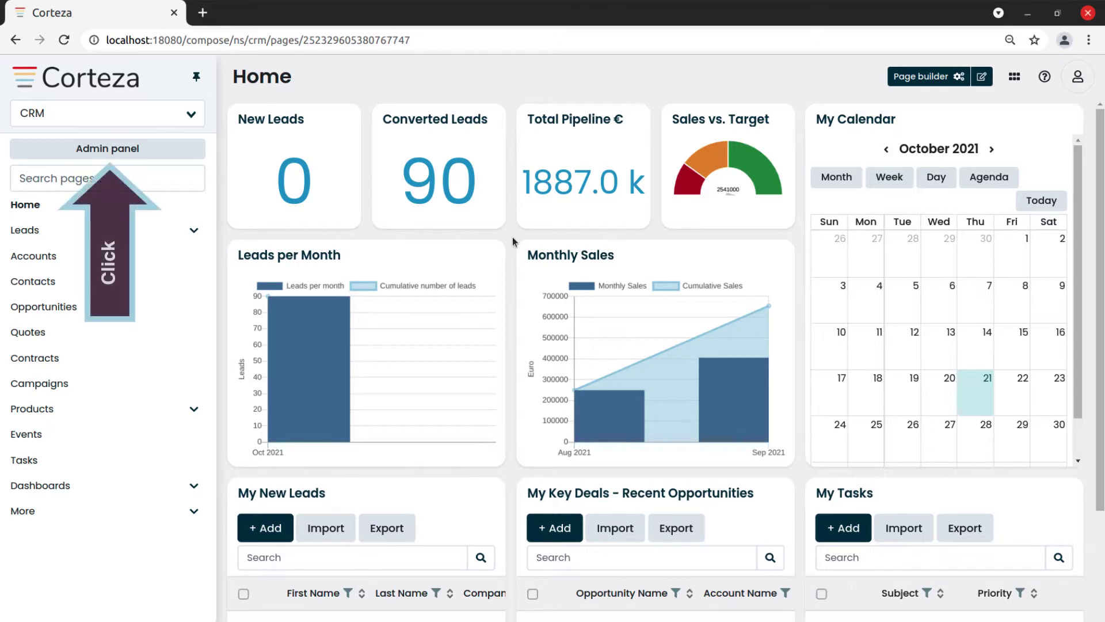
Step: Open the Admin panel's Modules list and scroll down to the Partner Opportunity module
click(165, 148)
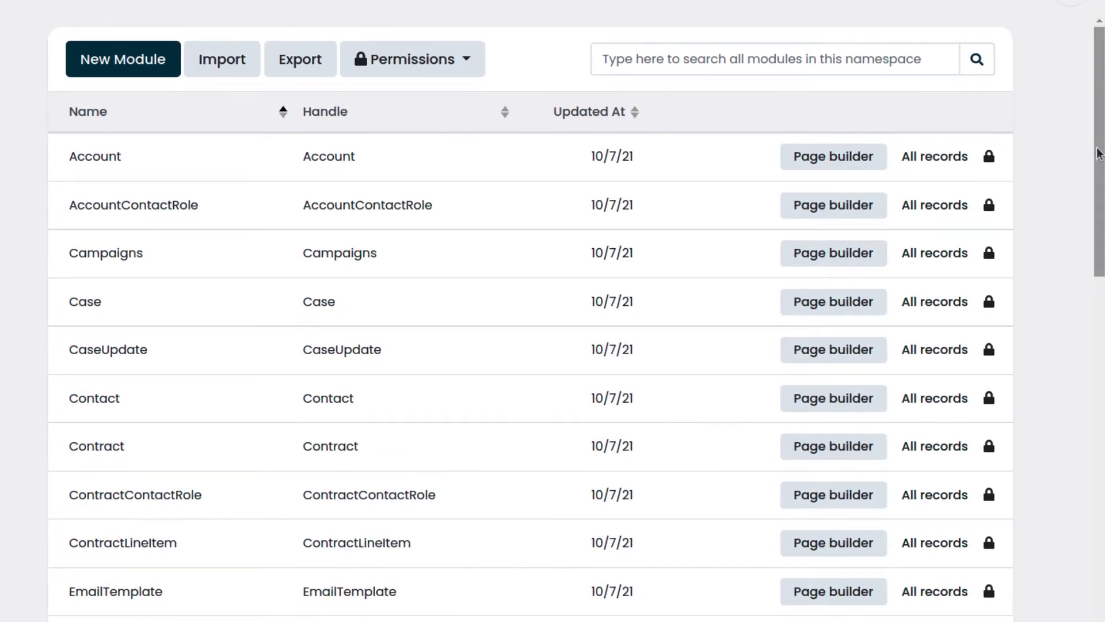
drag(1099, 152, 1101, 502)
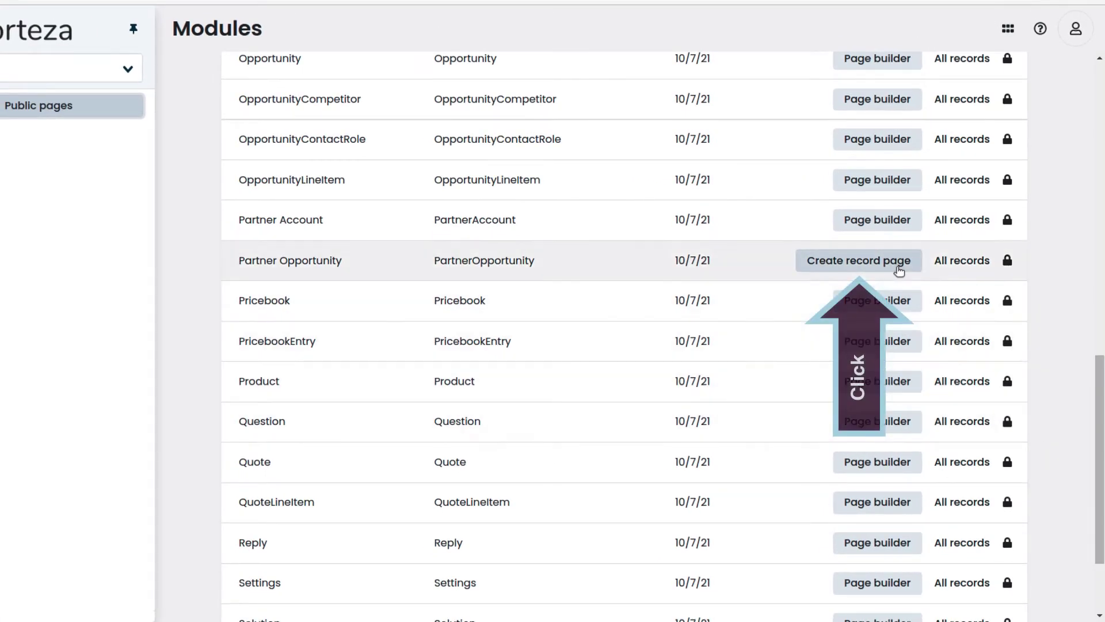
Step: Create a record page for Partner Opportunity and delete its default fields block
click(896, 266)
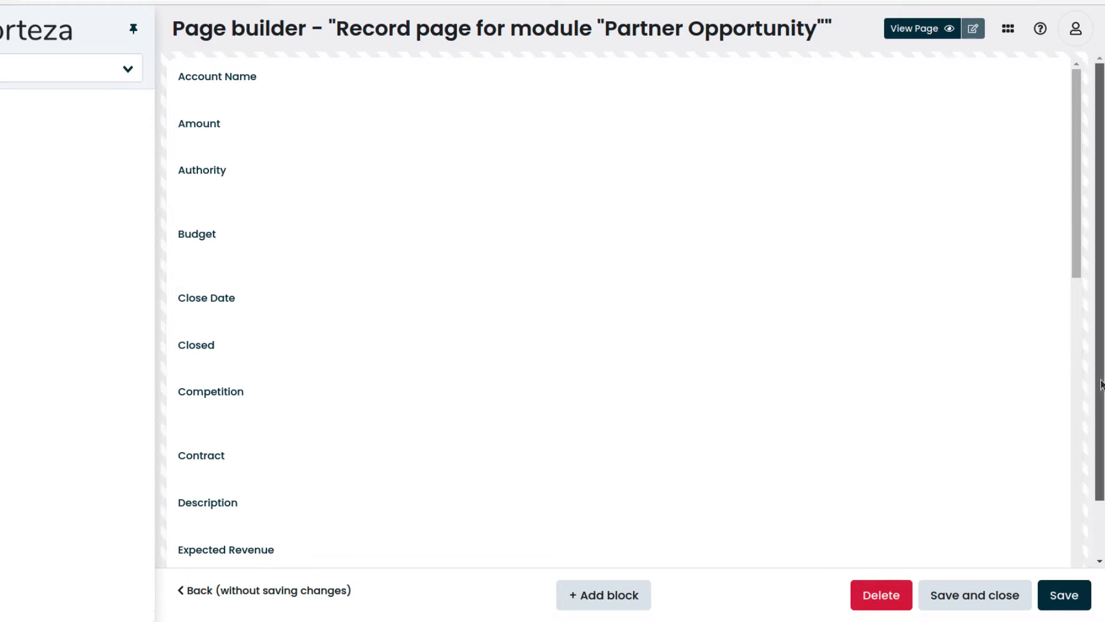
drag(1100, 384, 1100, 441)
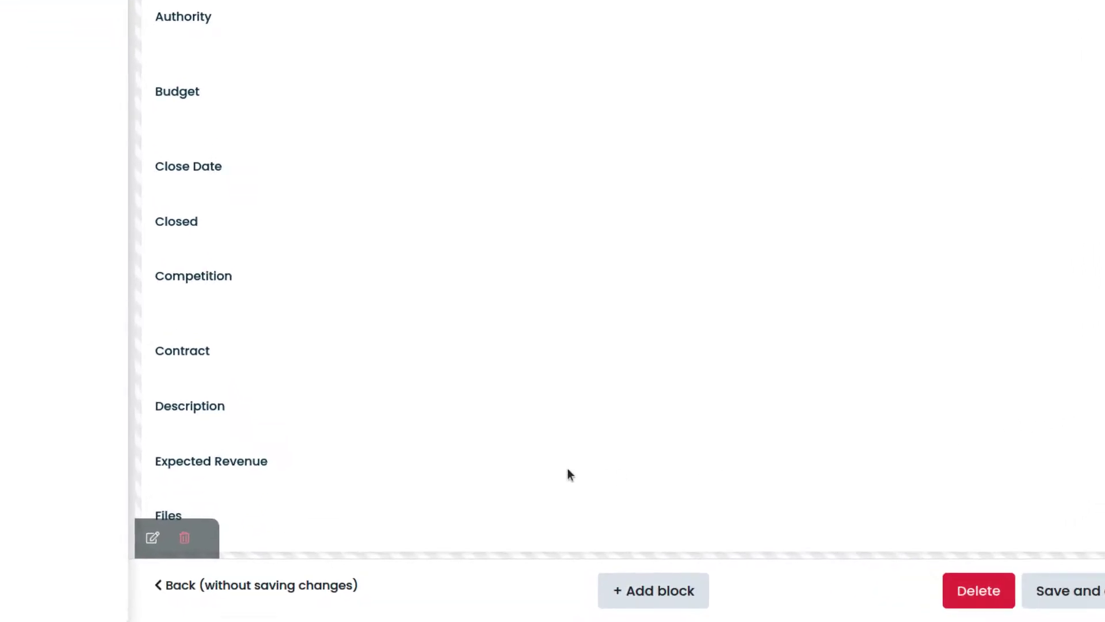
click(174, 528)
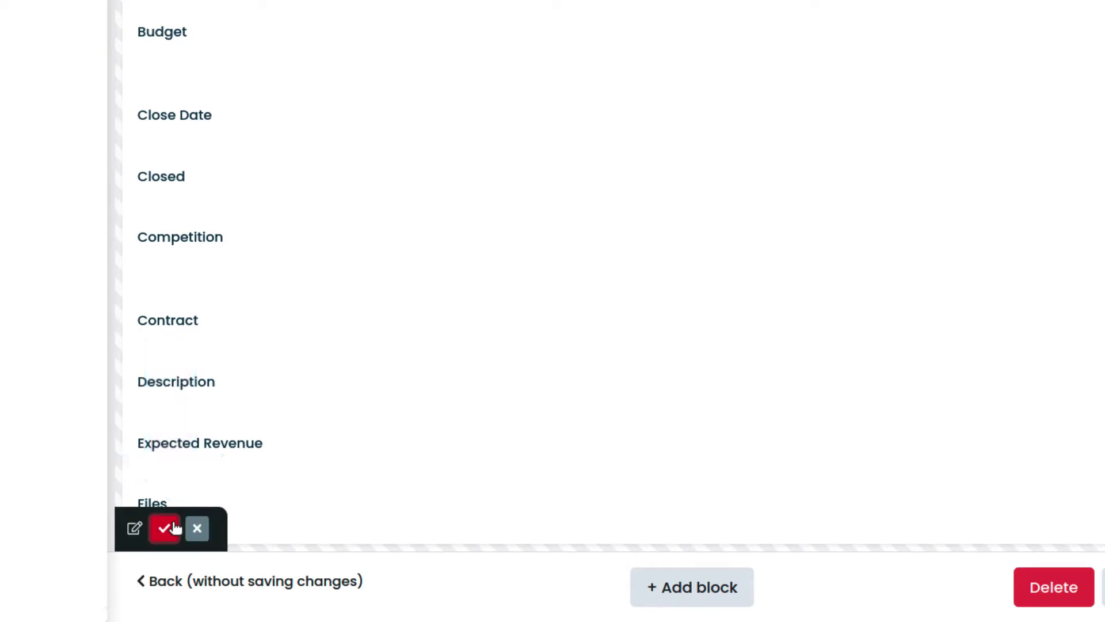
click(174, 528)
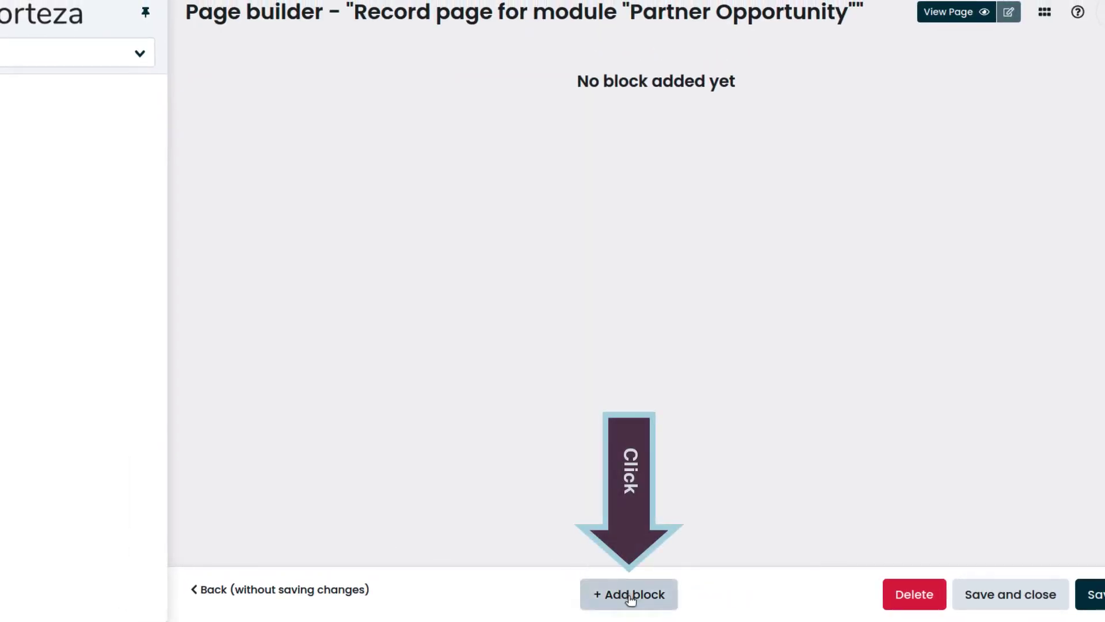
Step: Add a new Record block titled 'Partner Opportunity'
click(629, 594)
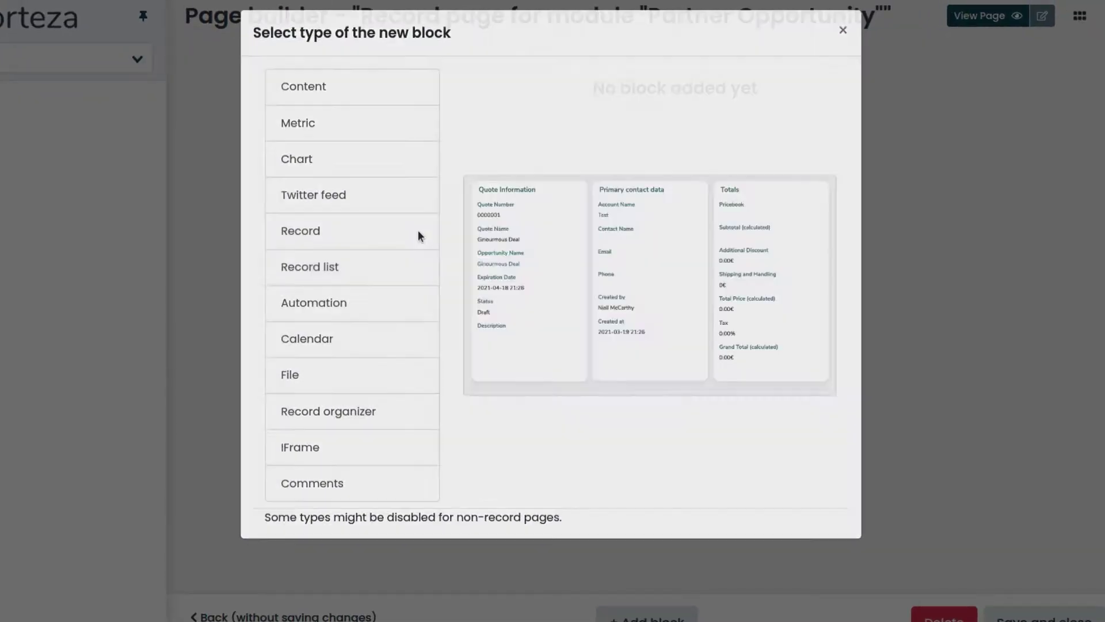
click(418, 230)
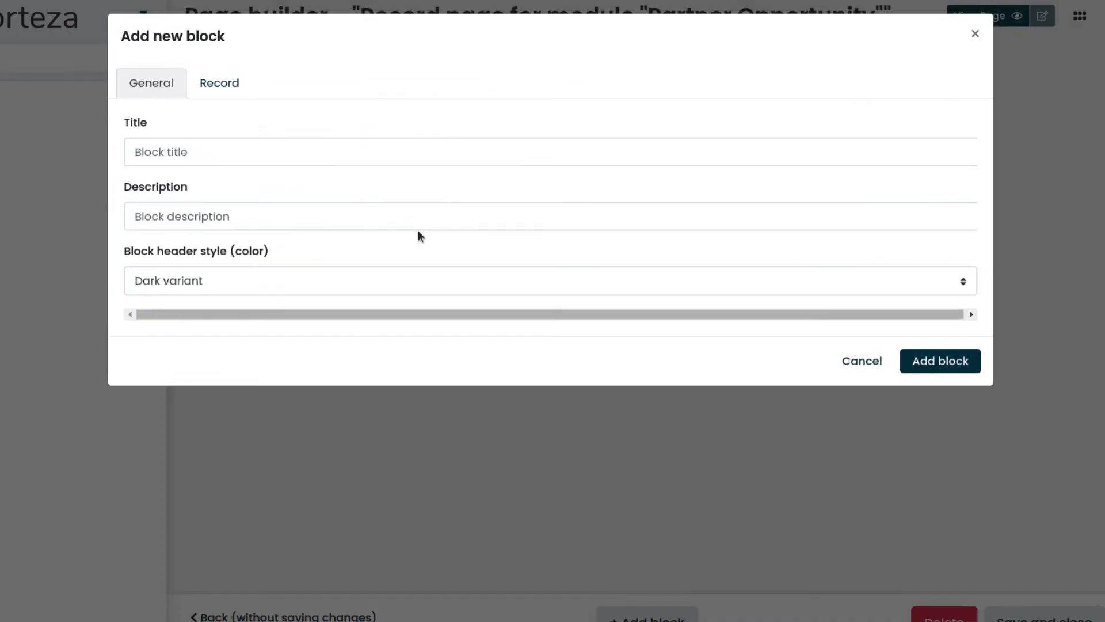
click(505, 153)
text(Partner )
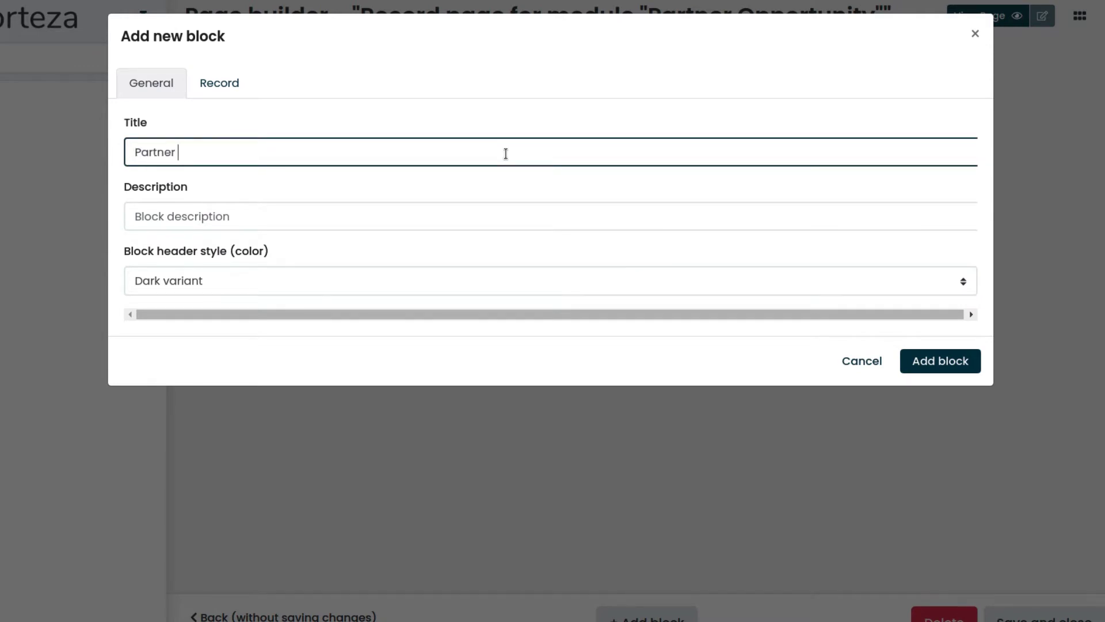
text(Opportunity)
Step: Select Account Name, Opportunity Name and Opportunity Owner as the block's fields
click(246, 85)
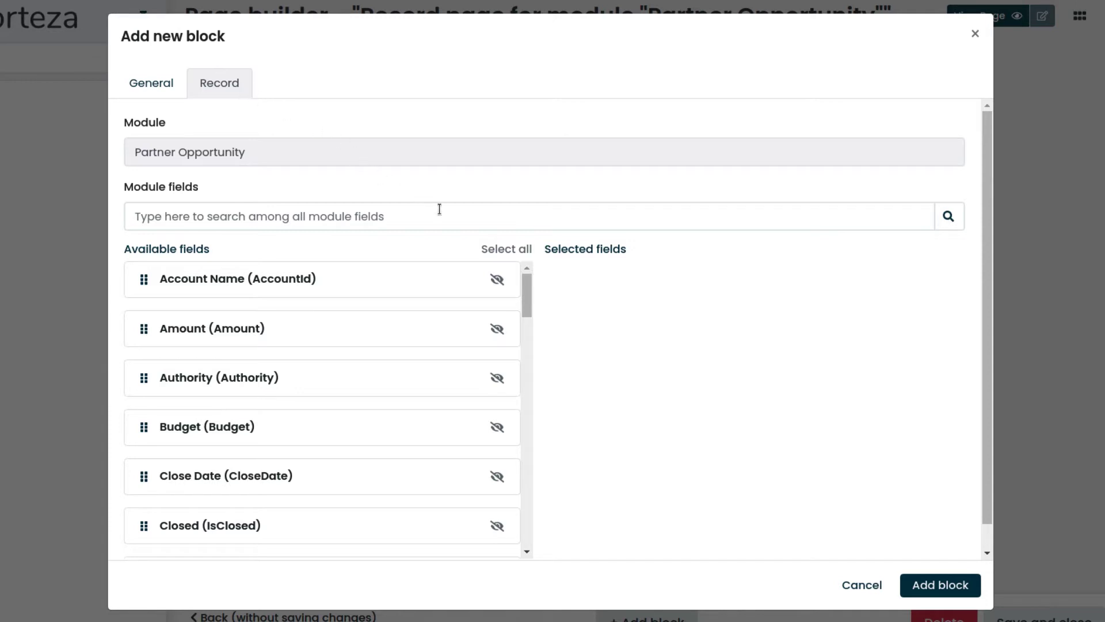
click(496, 281)
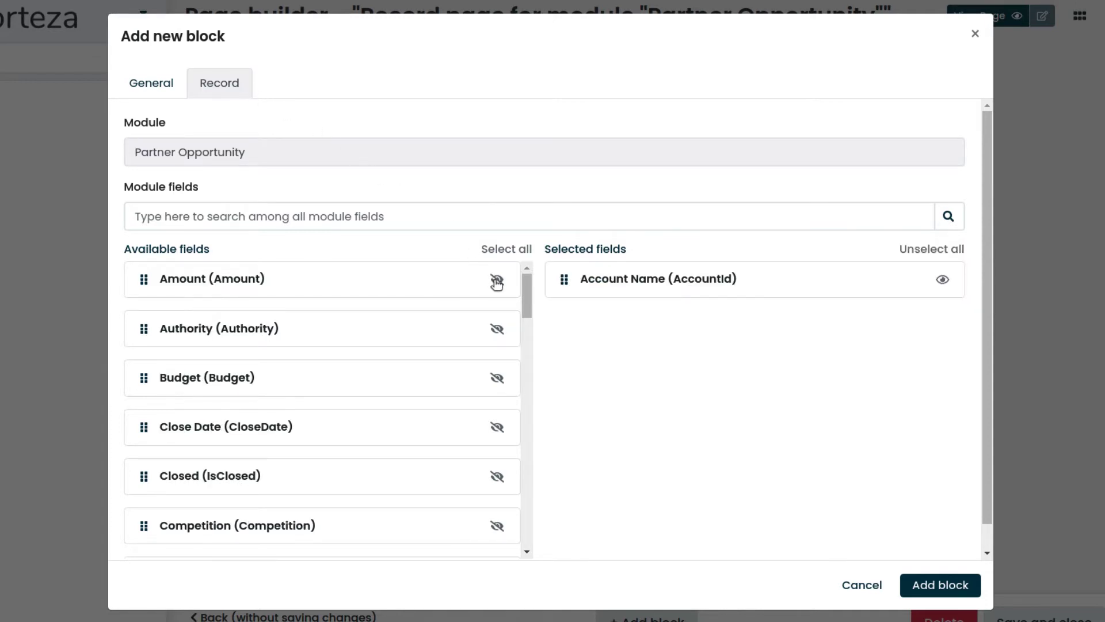
click(561, 218)
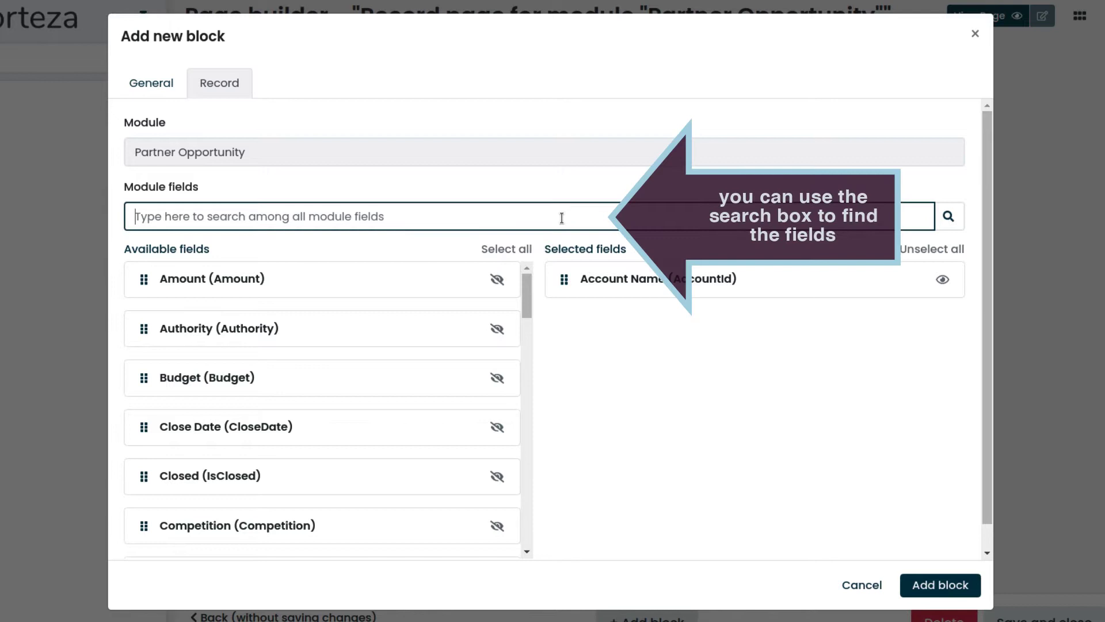
text(opp)
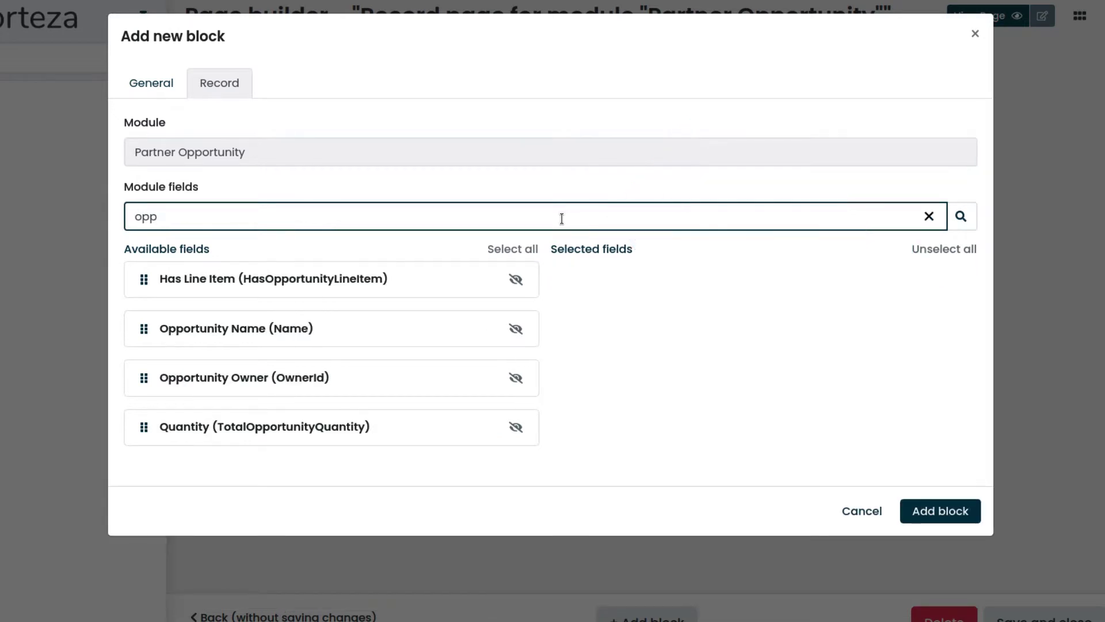
click(515, 328)
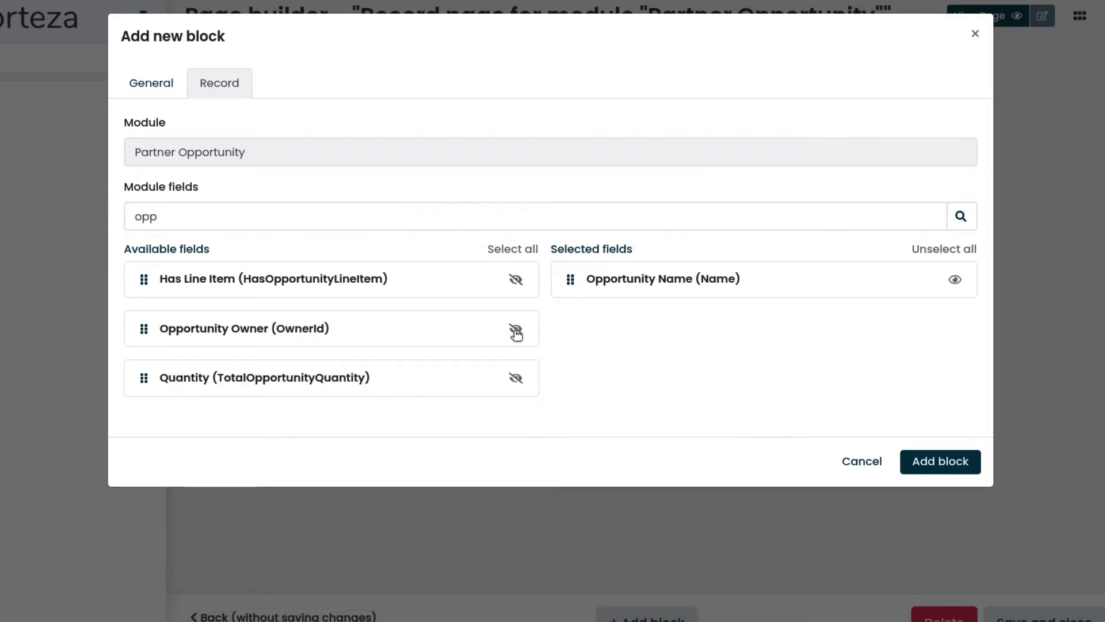
click(516, 330)
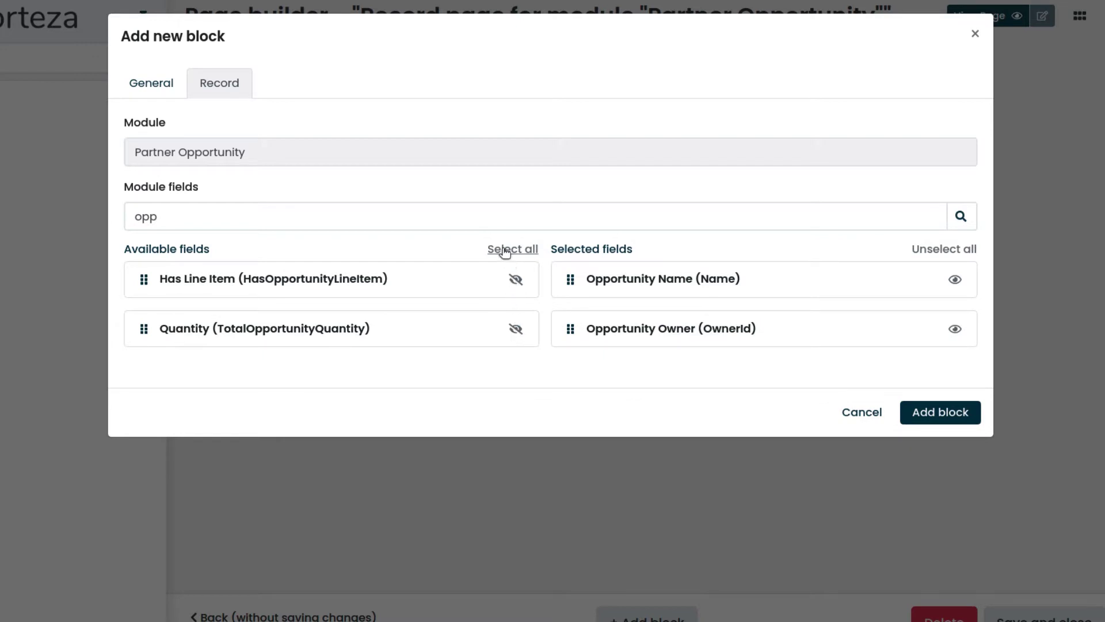
Step: Add the Created at field and move Opportunity Name to the top of the list
click(481, 217)
key(BackSpace)
key(BackSpace)
key(BackSpace)
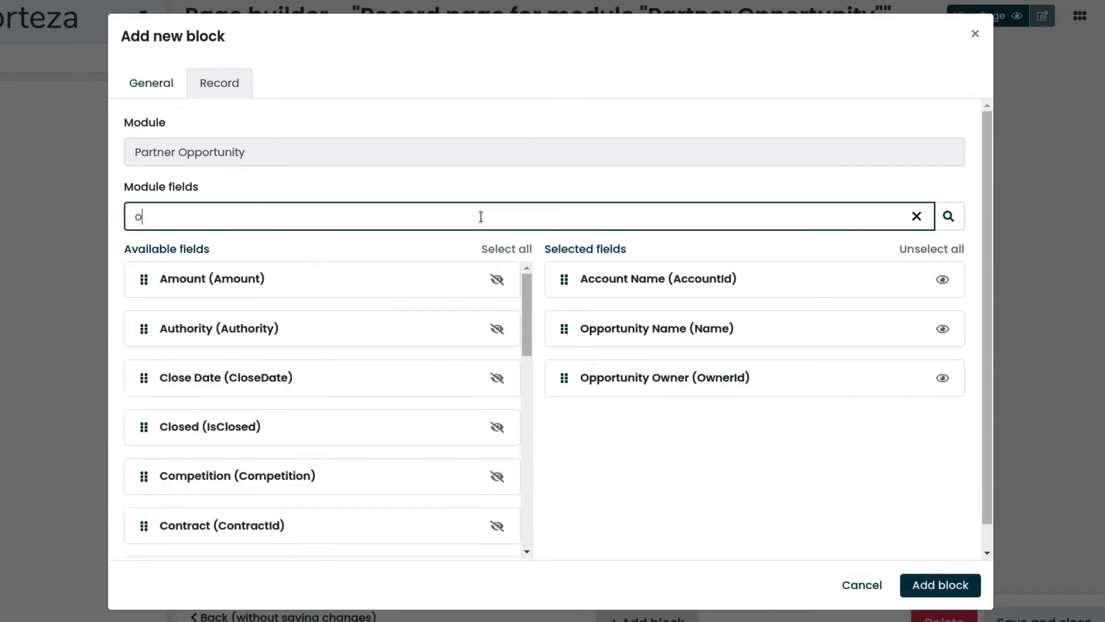
text(cre)
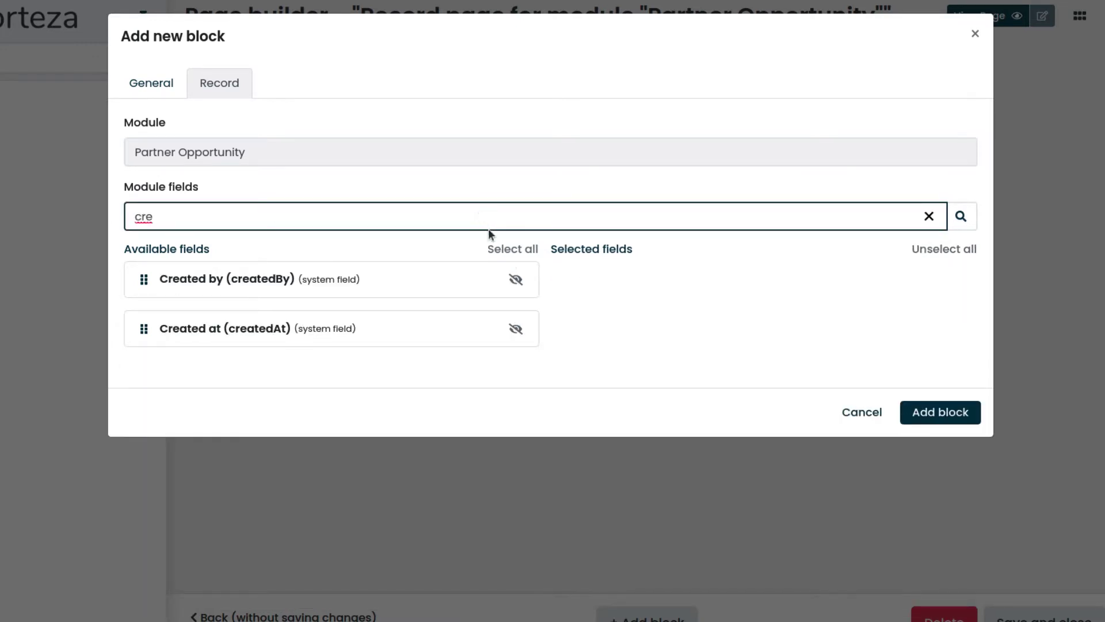
click(517, 330)
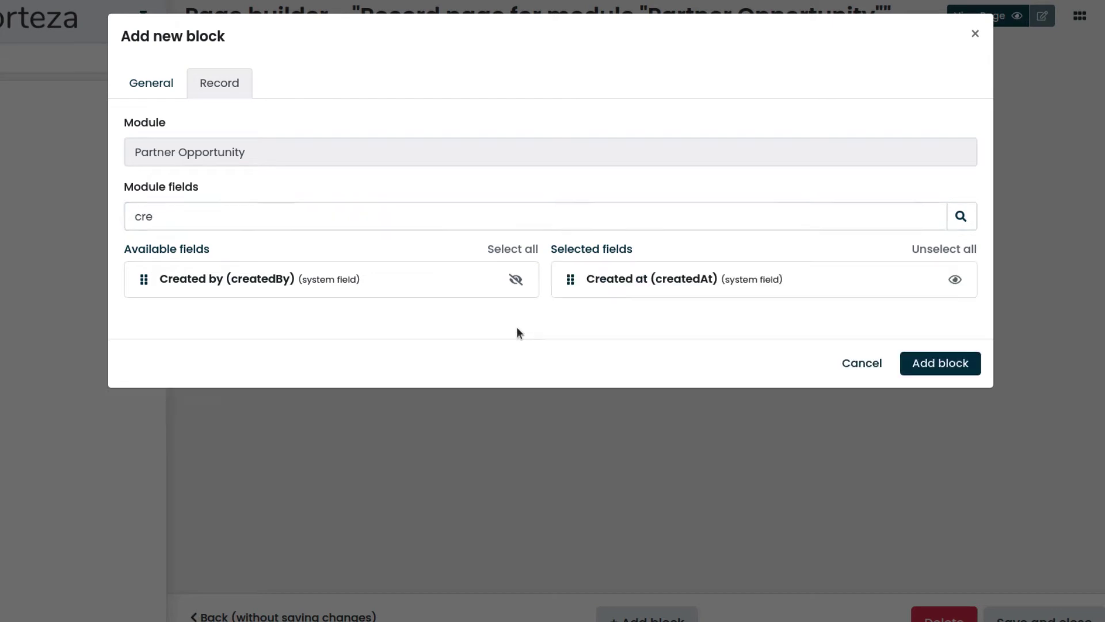
click(496, 218)
key(BackSpace)
key(BackSpace)
key(BackSpace)
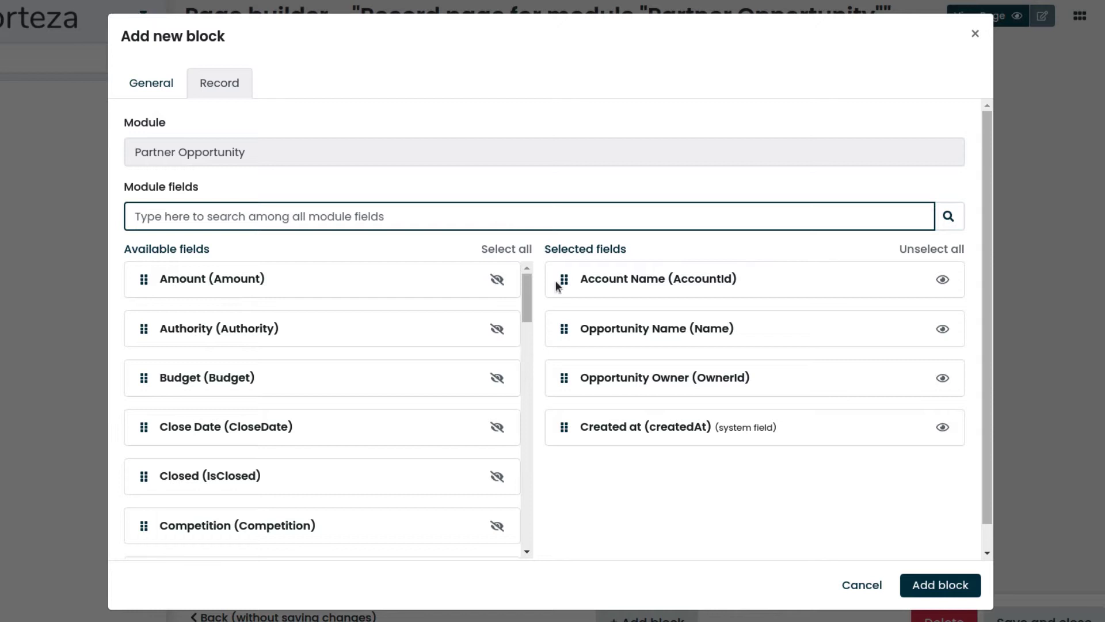
drag(566, 327, 567, 280)
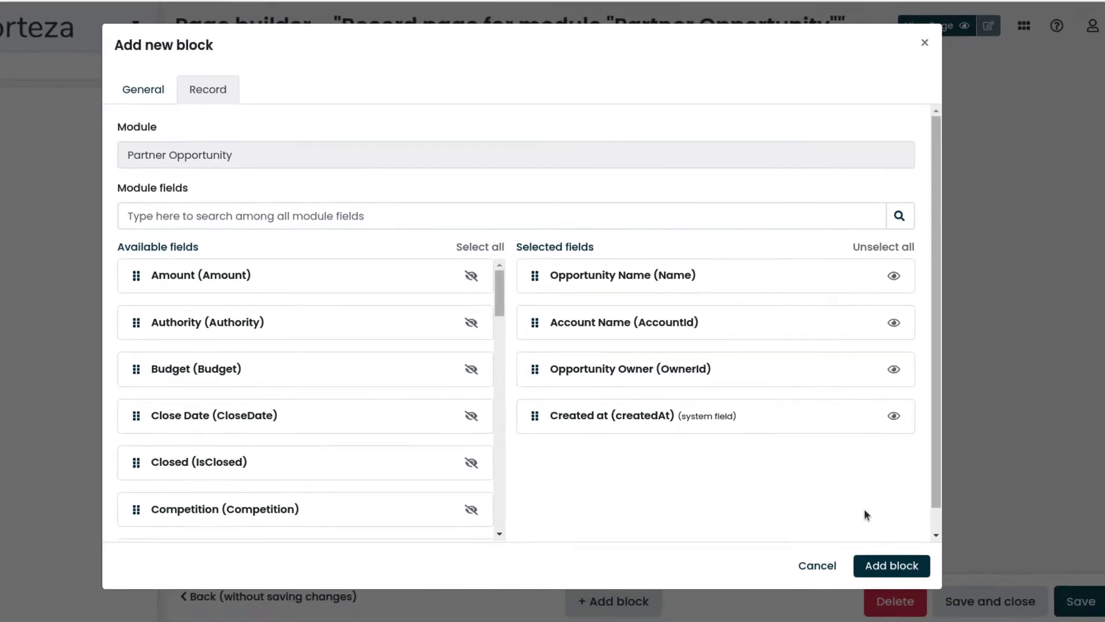
Step: Place the Partner Opportunity block on the page and resize it to show all four fields
click(871, 562)
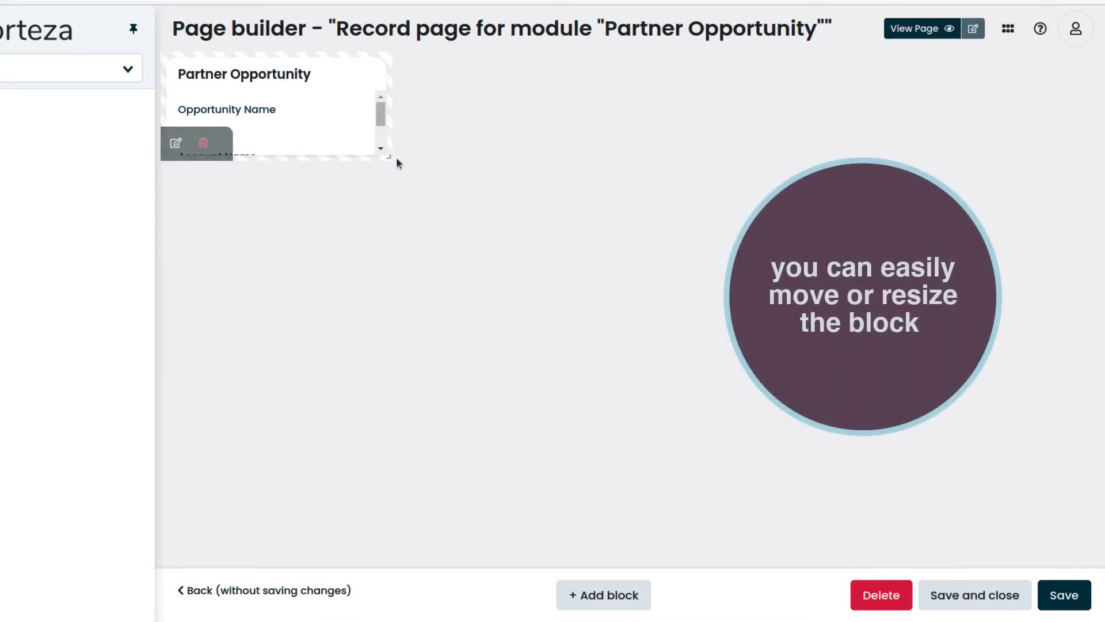
drag(384, 153, 638, 559)
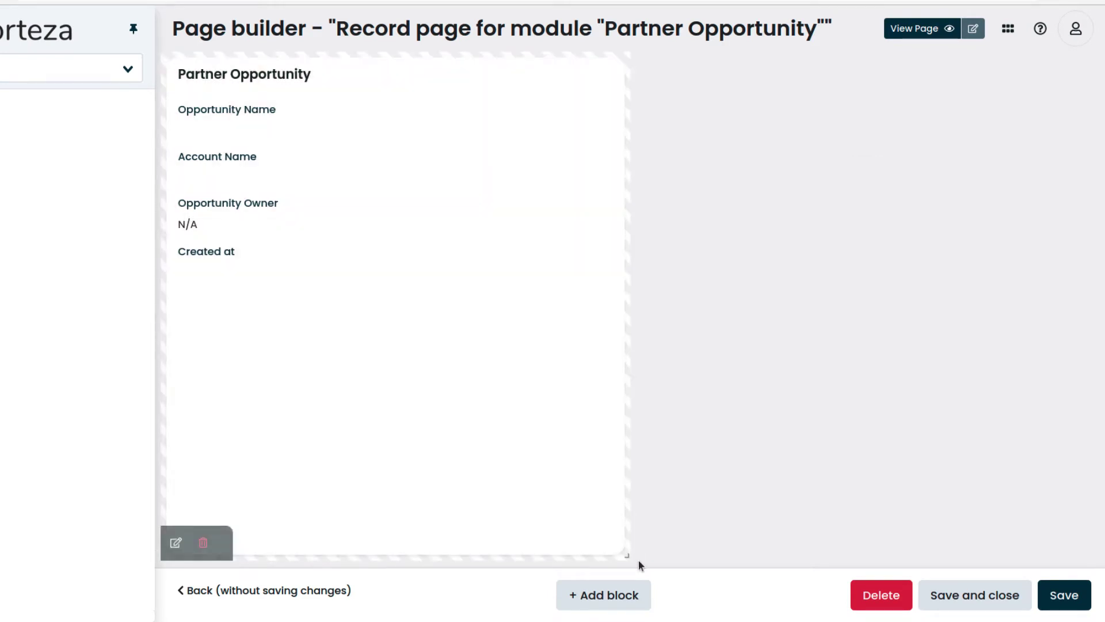
Step: Start another Record block titled 'Additional Info'
click(635, 592)
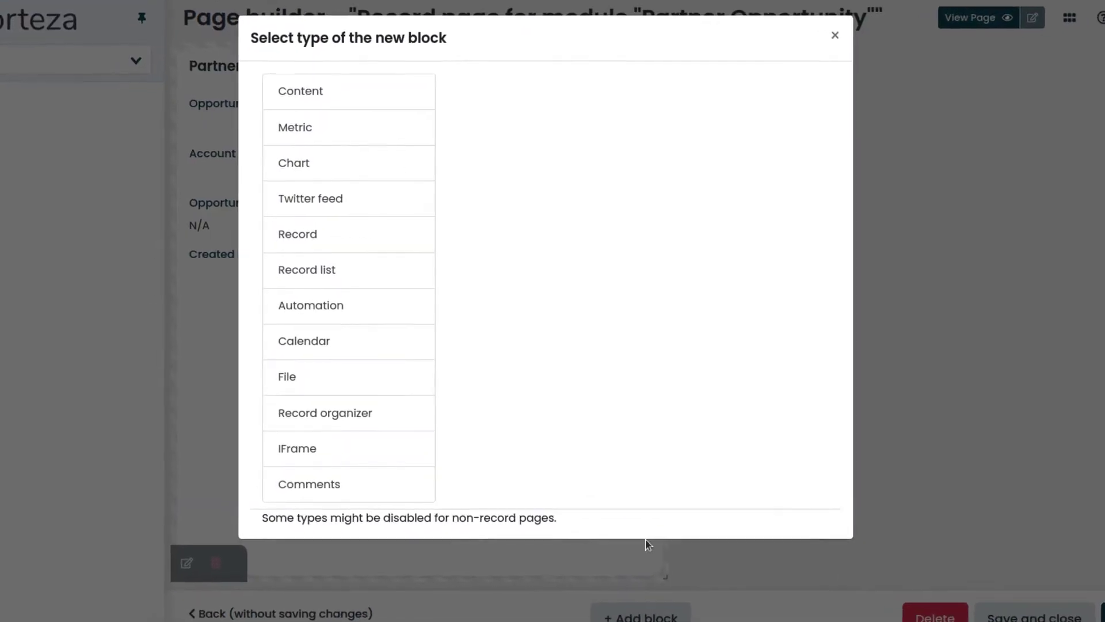
click(425, 242)
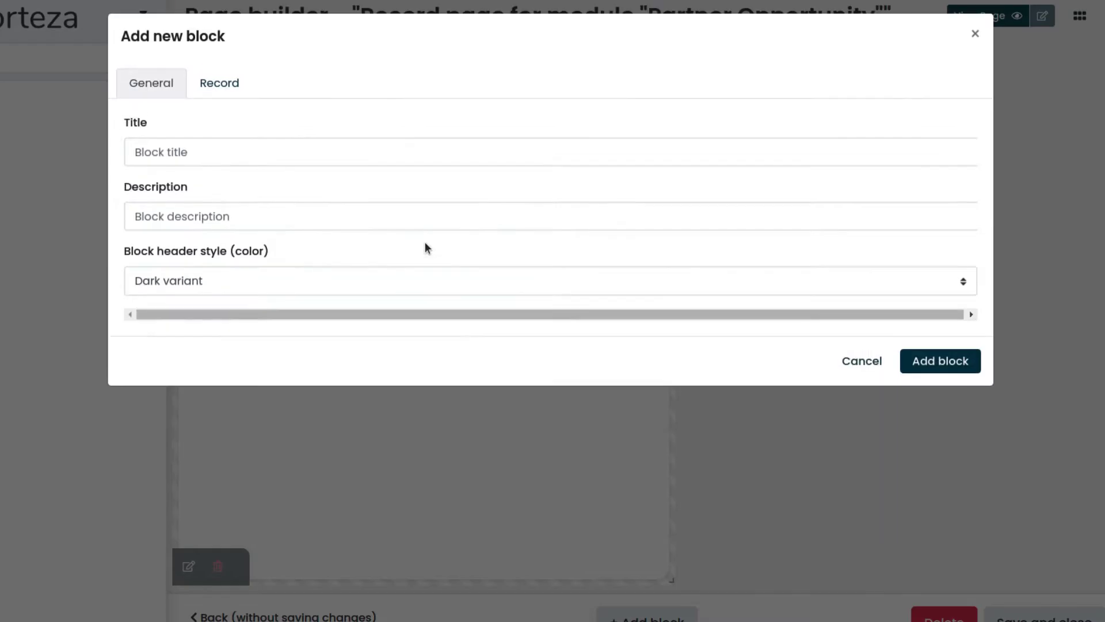
click(504, 155)
text(Additi)
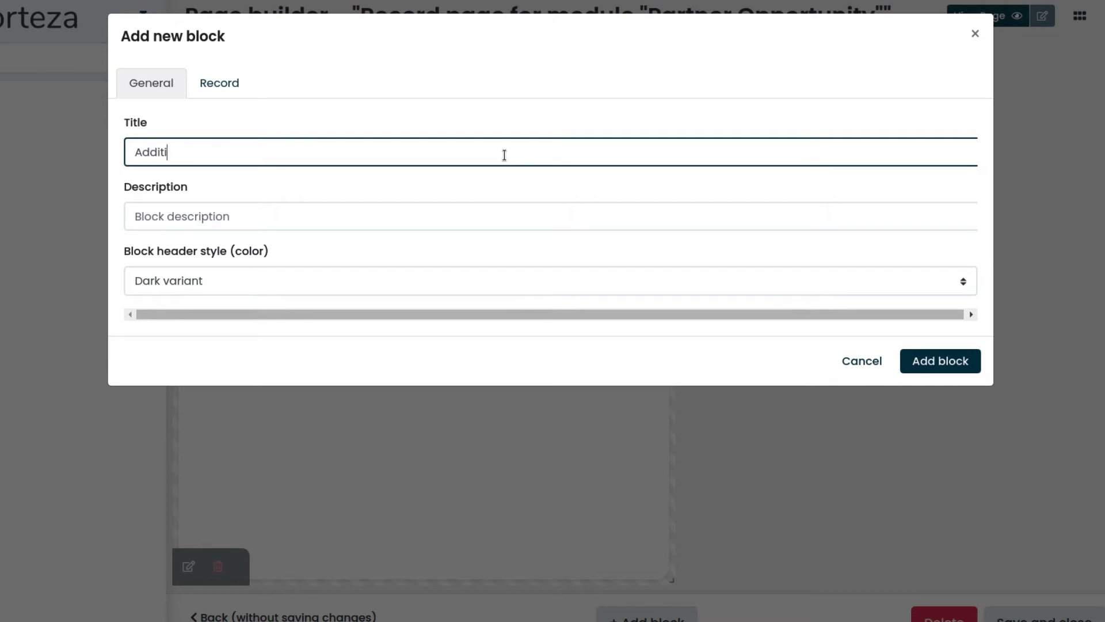
text(onal Info)
Step: Select Amount, Close Date and Description as the block's fields
click(234, 86)
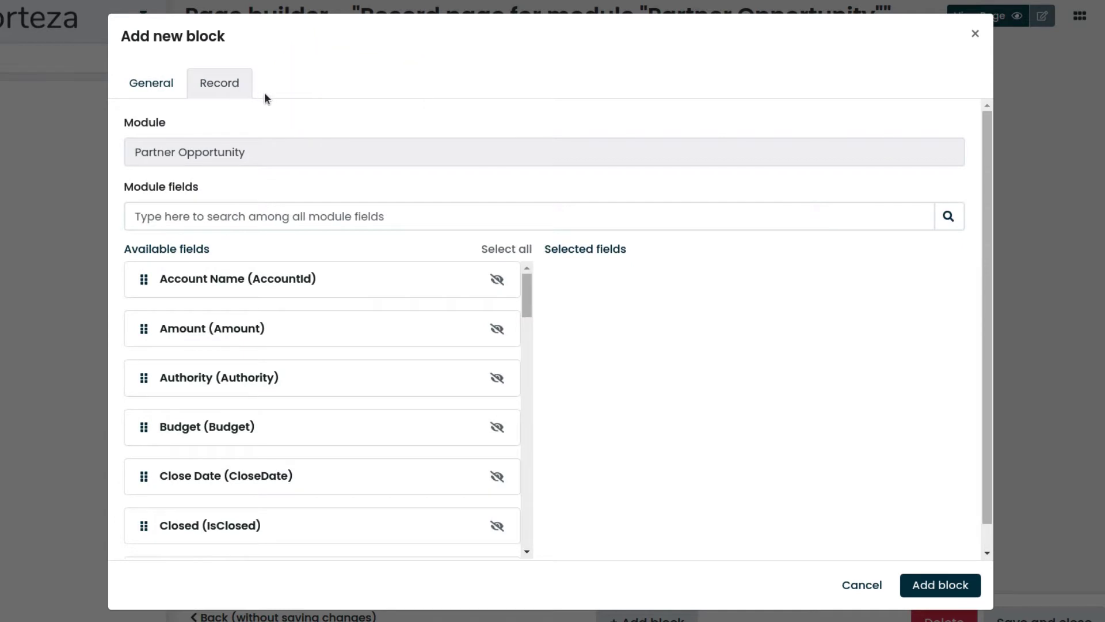
click(497, 330)
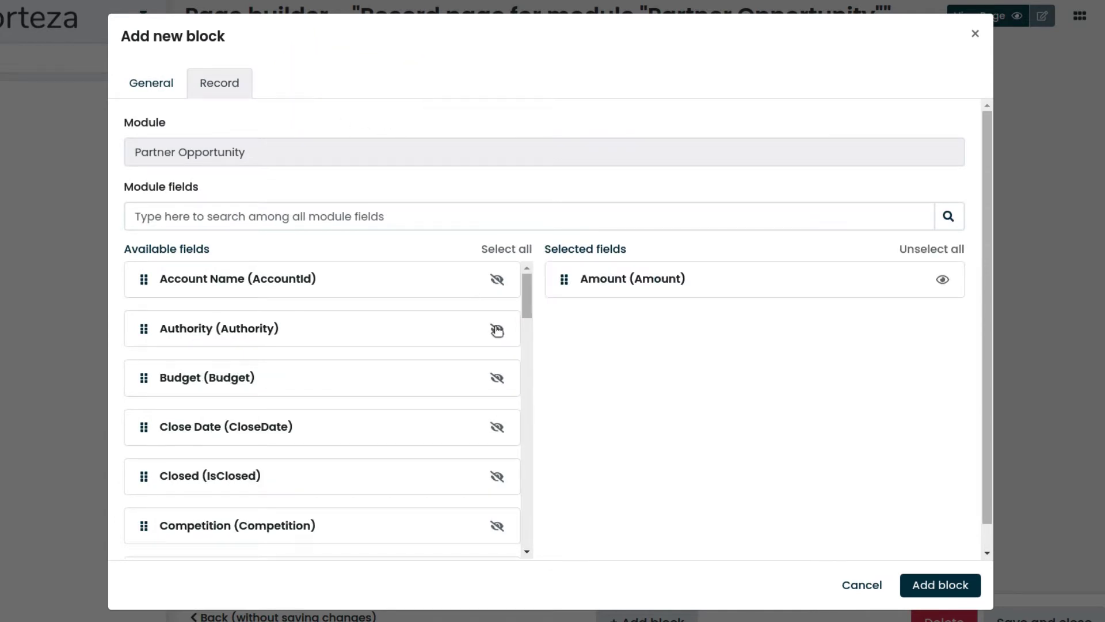
click(497, 430)
drag(527, 309, 533, 344)
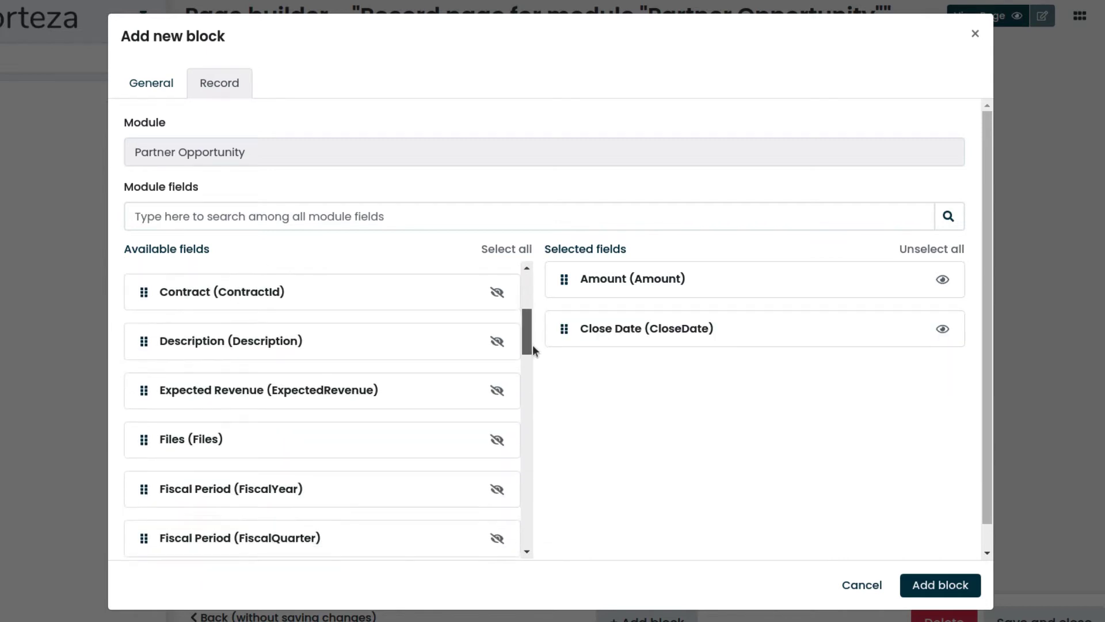
click(498, 343)
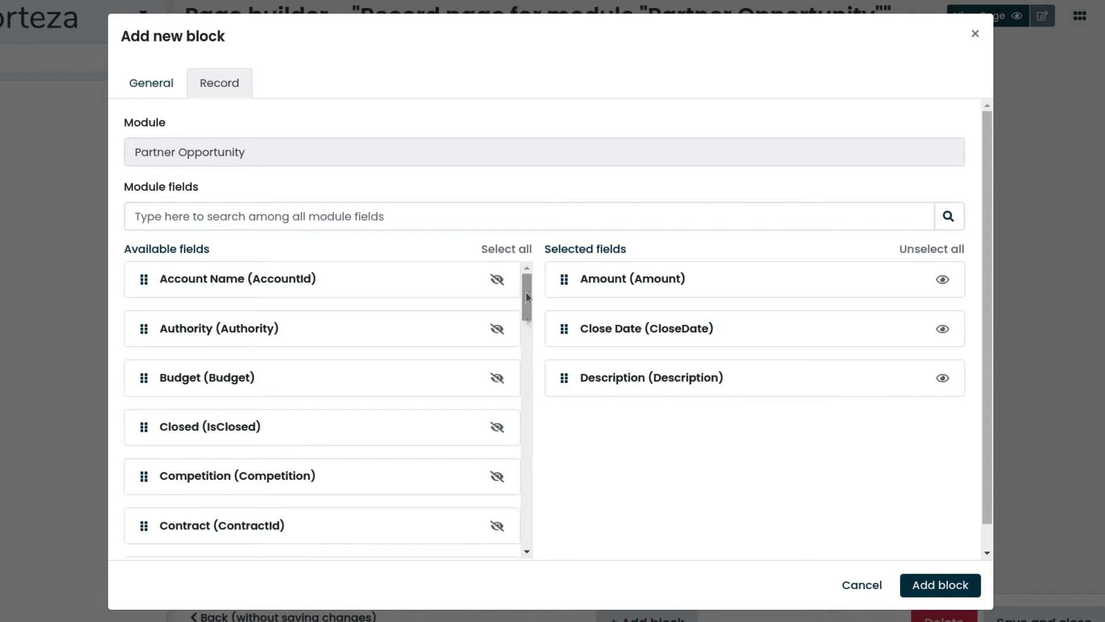
Step: Add Probability (%) instead of Quantity, place it above Description, and create the block
drag(526, 291, 527, 426)
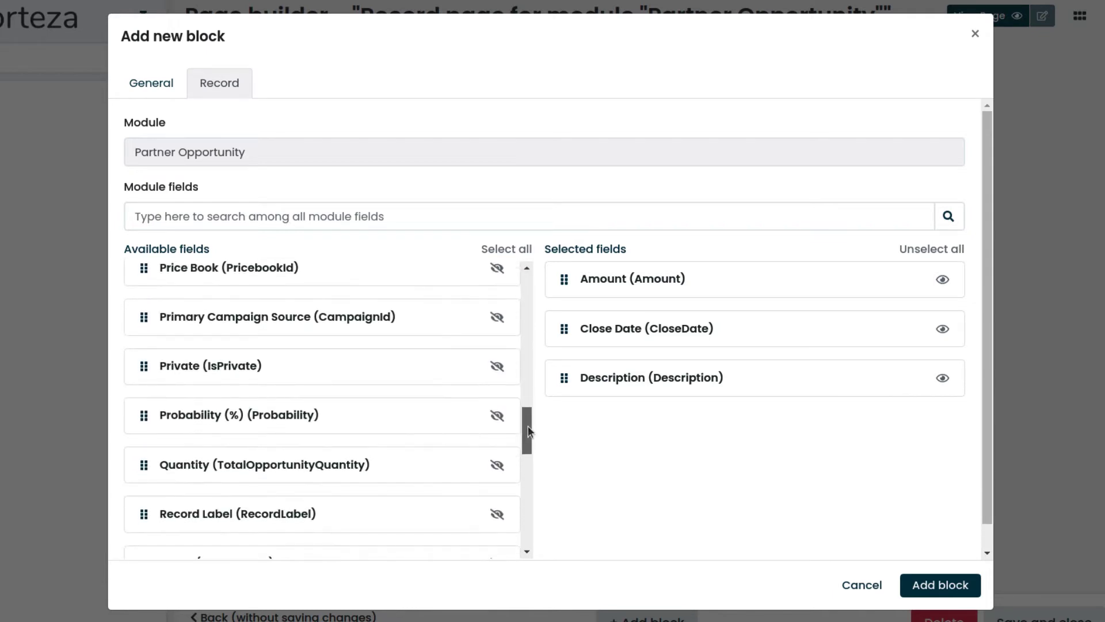
click(497, 465)
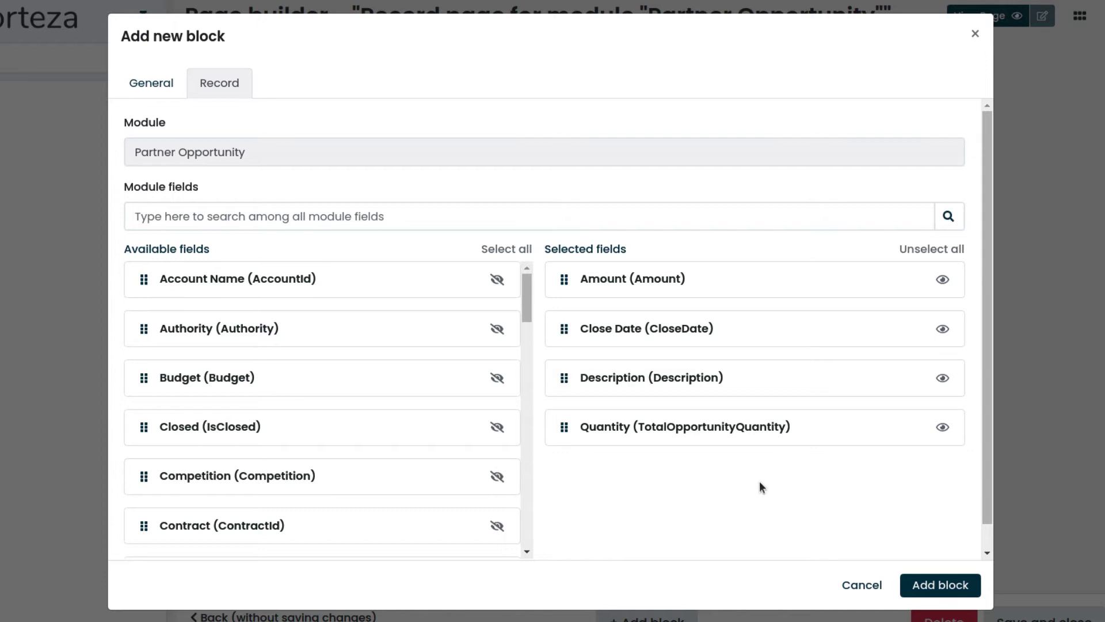
click(943, 428)
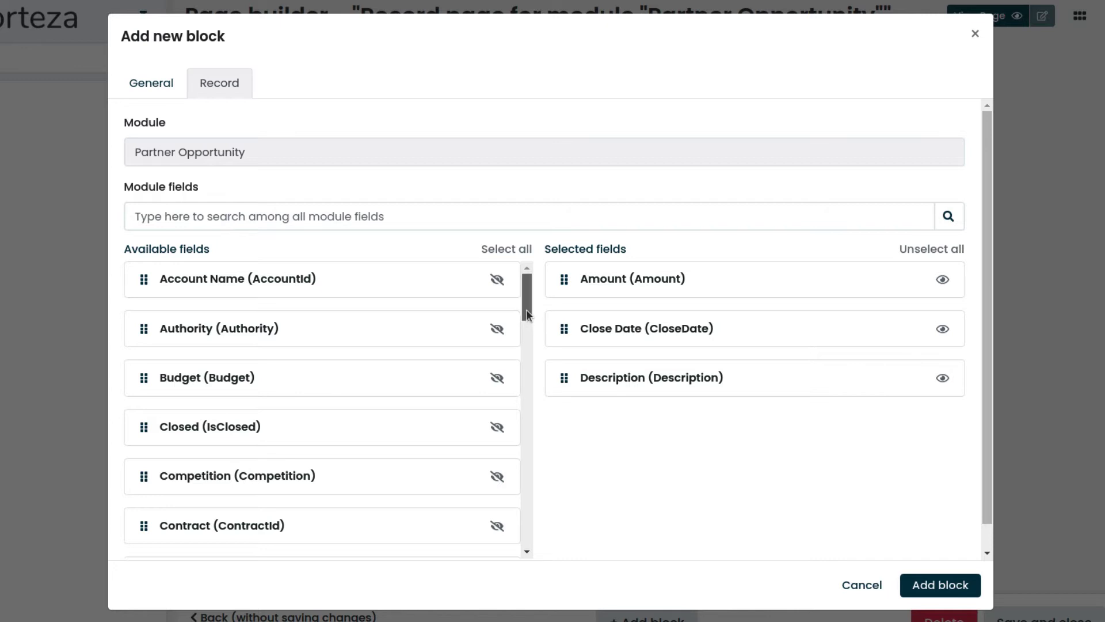
drag(526, 310, 524, 440)
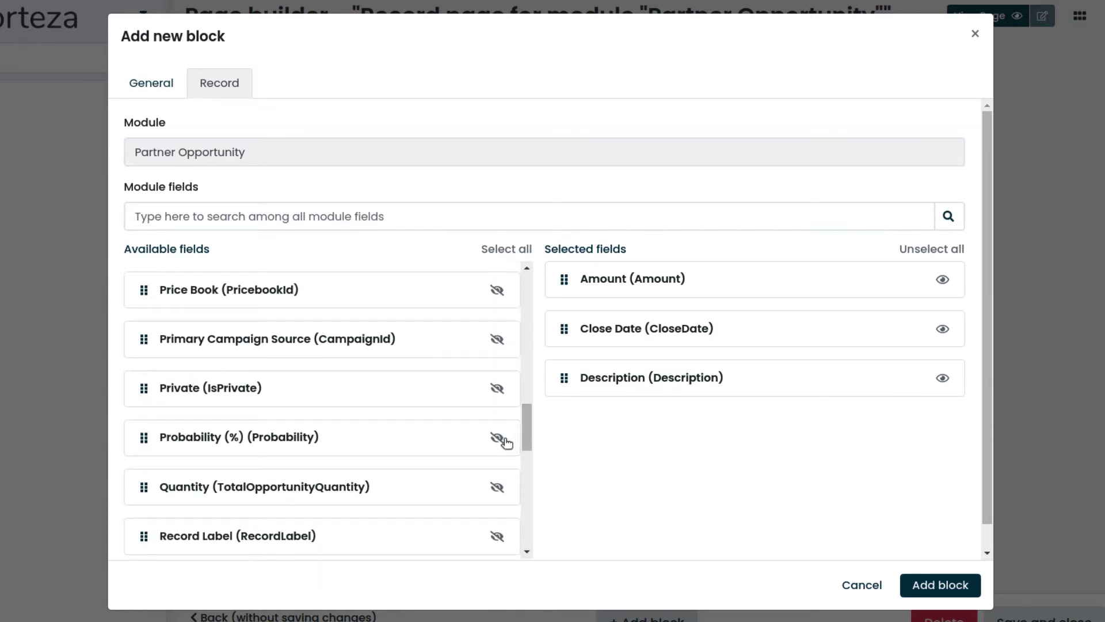
click(499, 438)
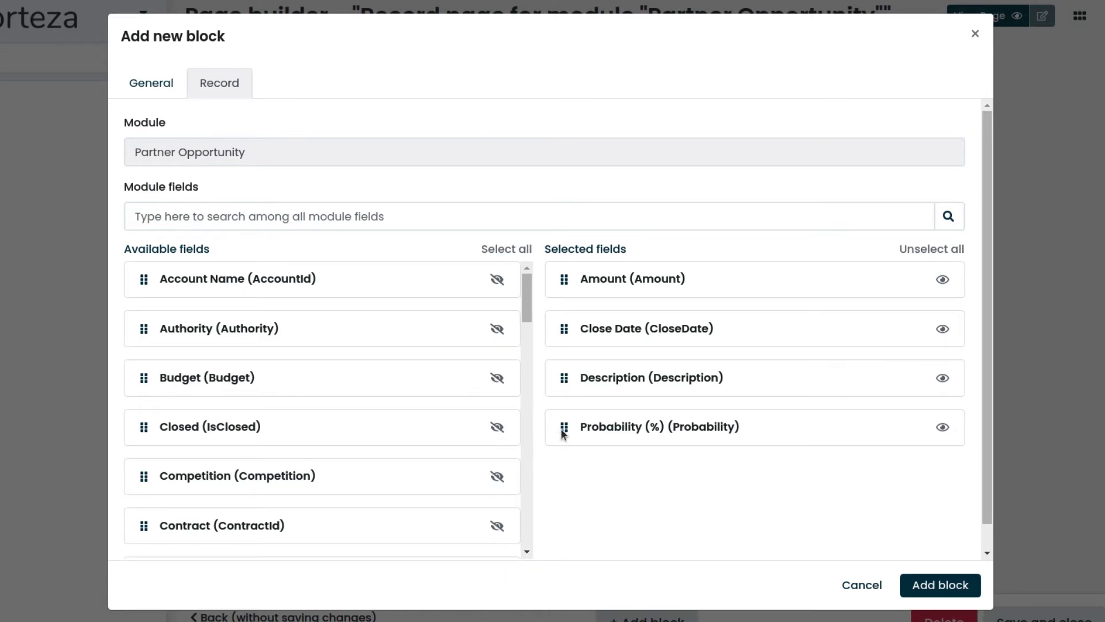
drag(562, 433, 567, 379)
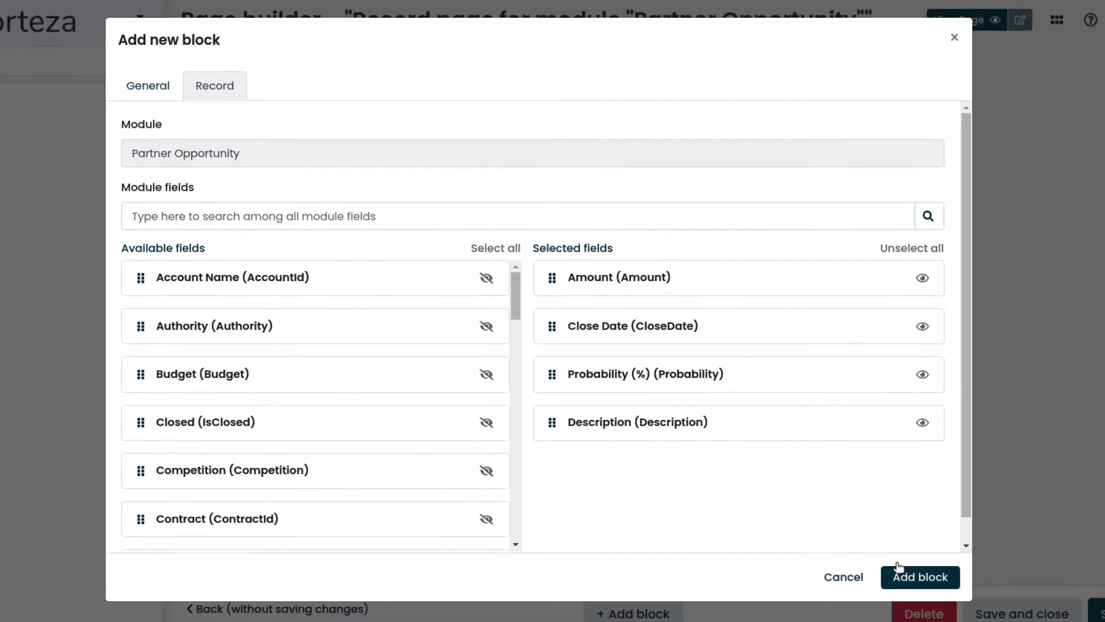
click(921, 585)
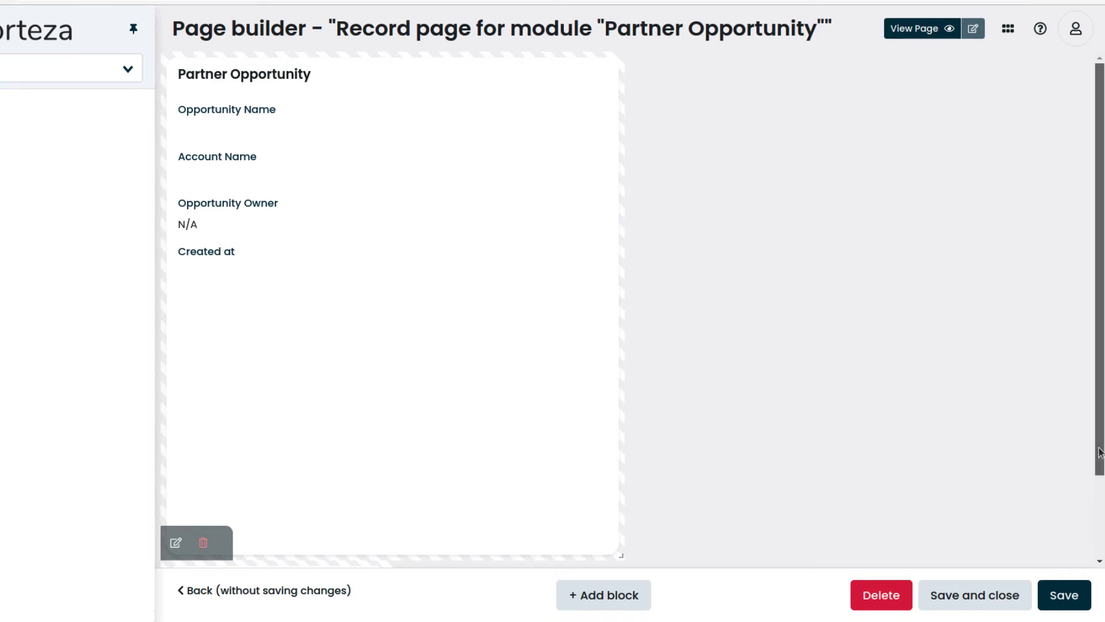
Step: Move Additional Info to the top right, stretch it to full height, and save the page
drag(1099, 452, 1101, 516)
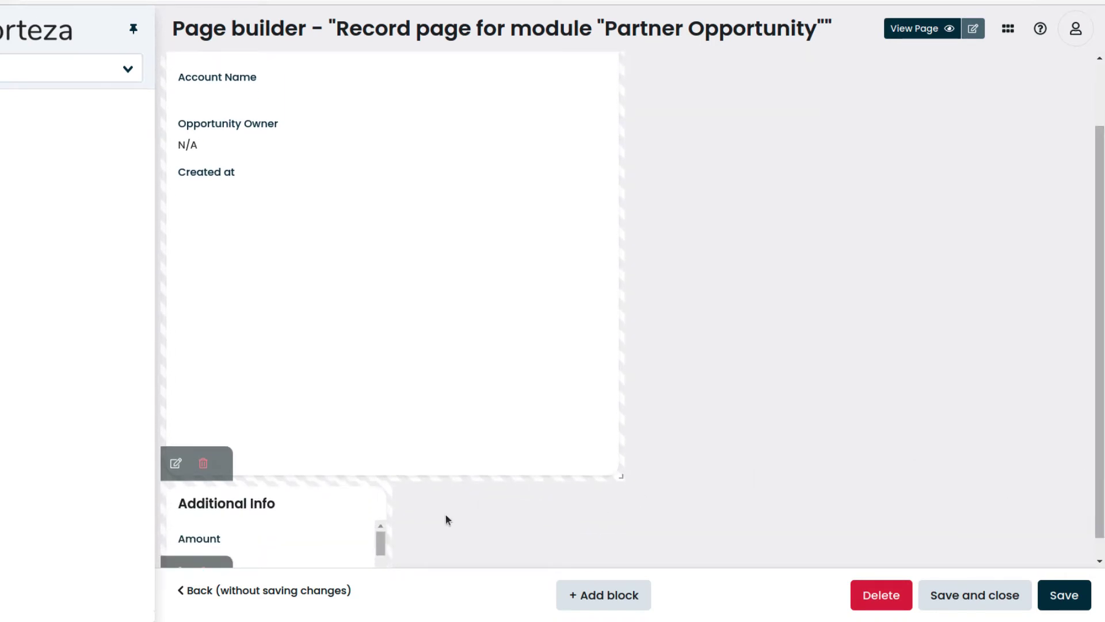
drag(334, 524, 792, 146)
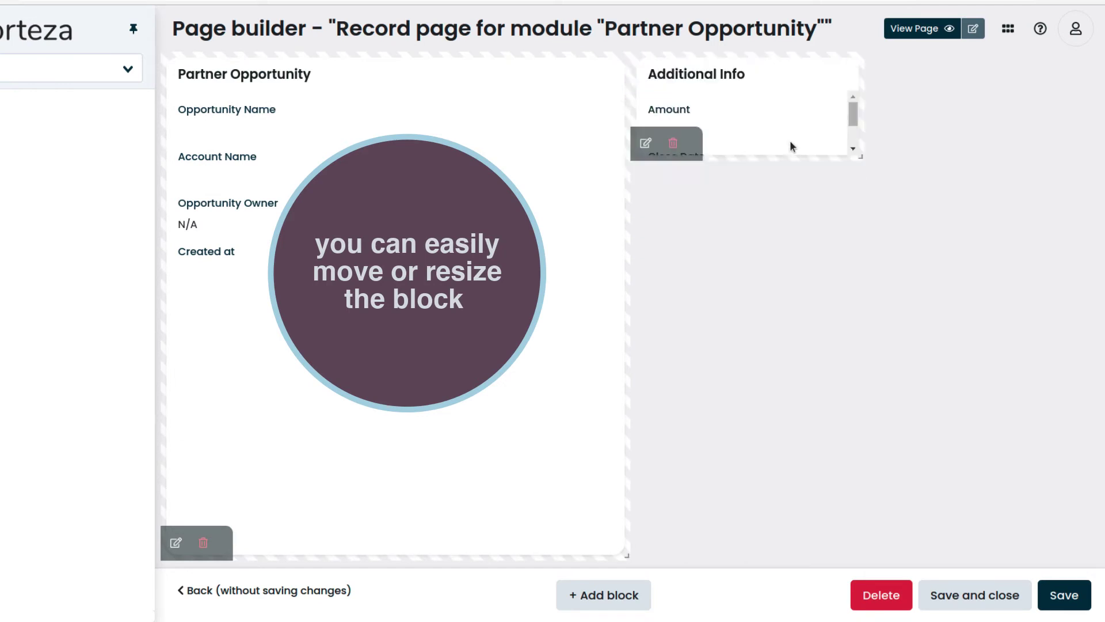
drag(858, 156, 1087, 567)
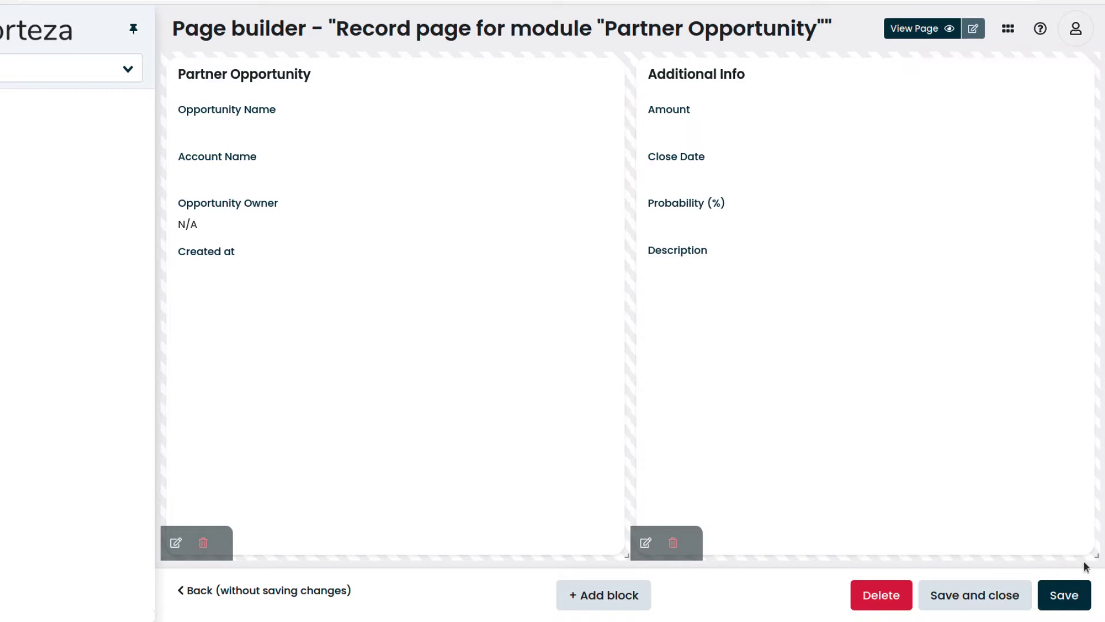
click(989, 599)
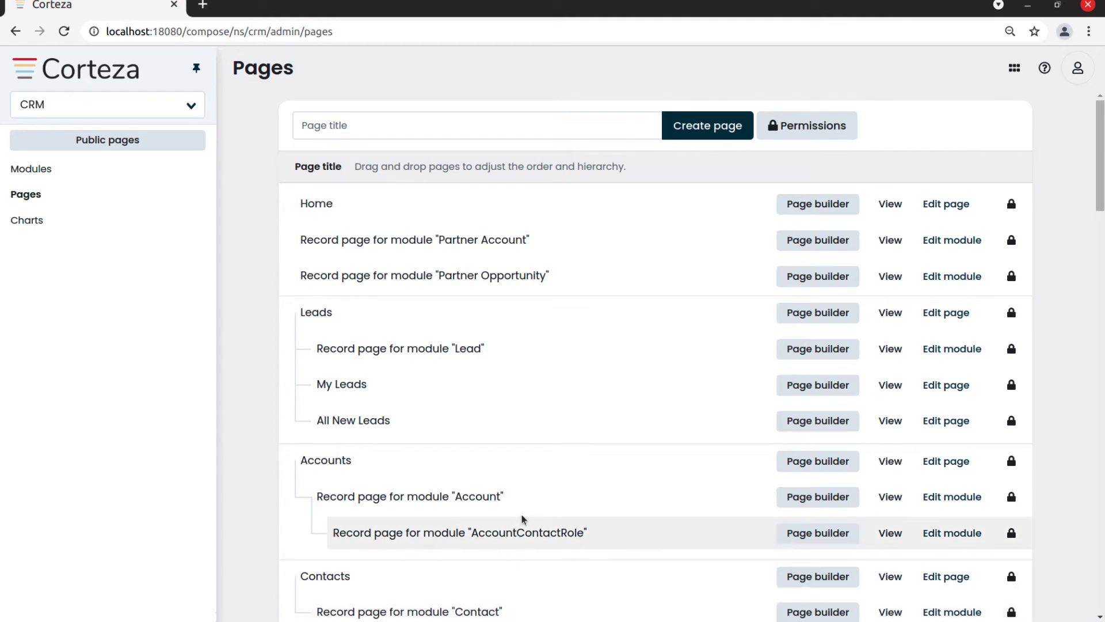
Step: Go to Modules and open the Partner Account record page in the page builder
click(39, 172)
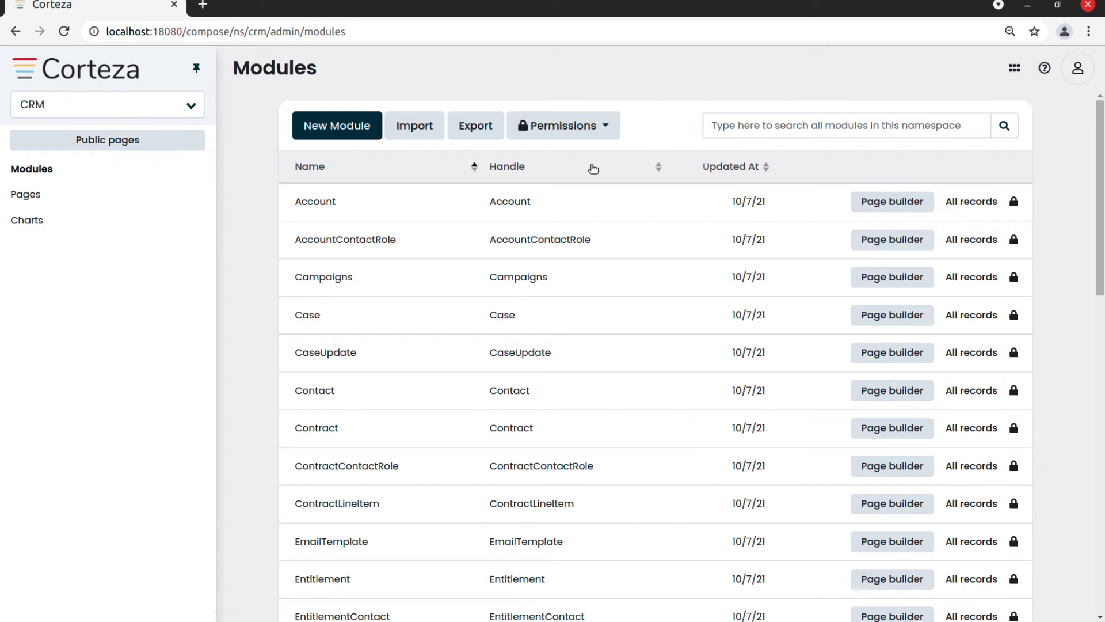
drag(1096, 271, 1100, 455)
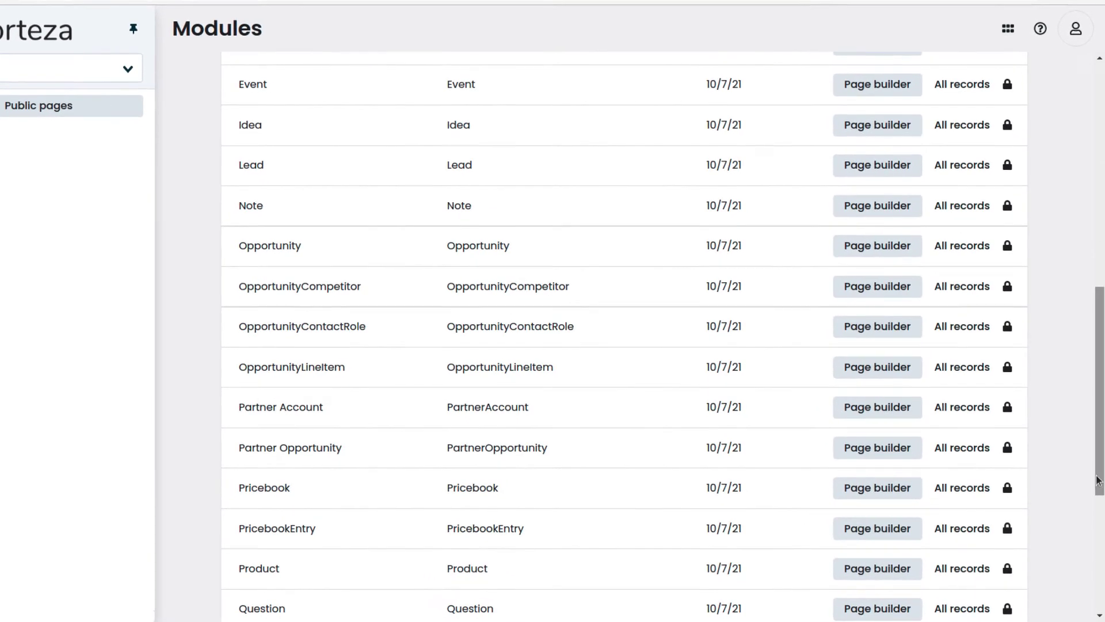
click(887, 409)
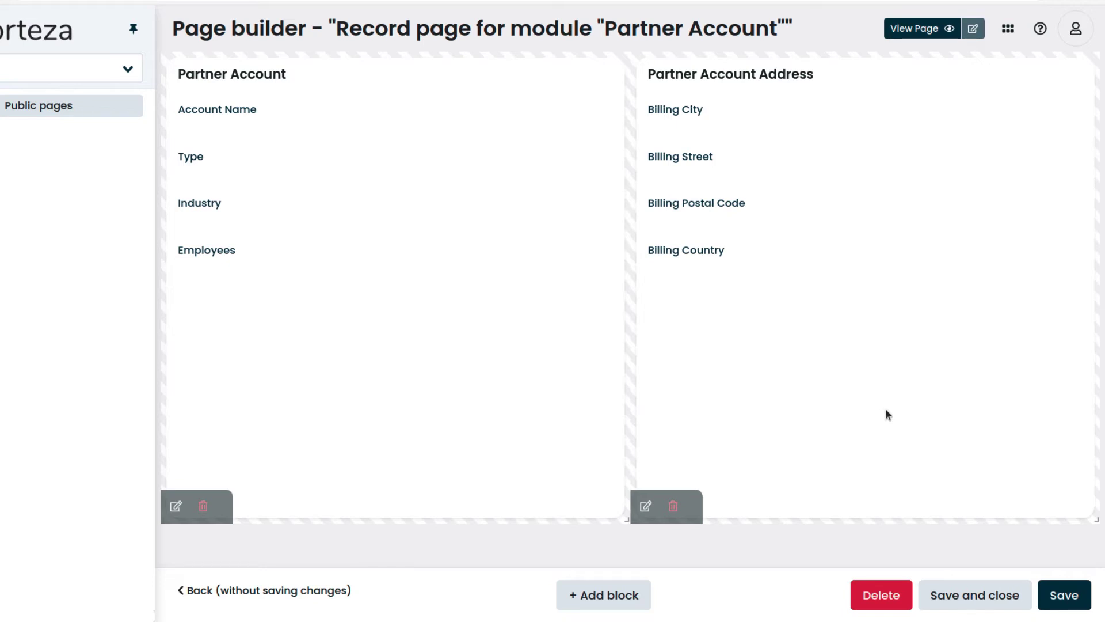
Step: Add a Record block titled 'Additional Info' and bring up its Partner Account field list
click(610, 599)
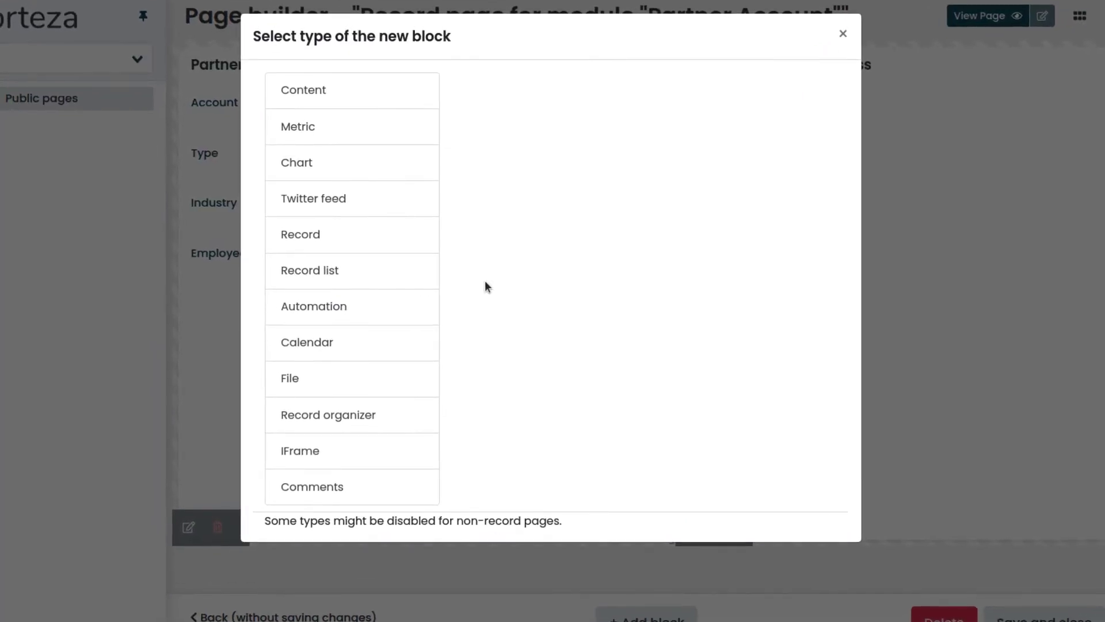
click(431, 244)
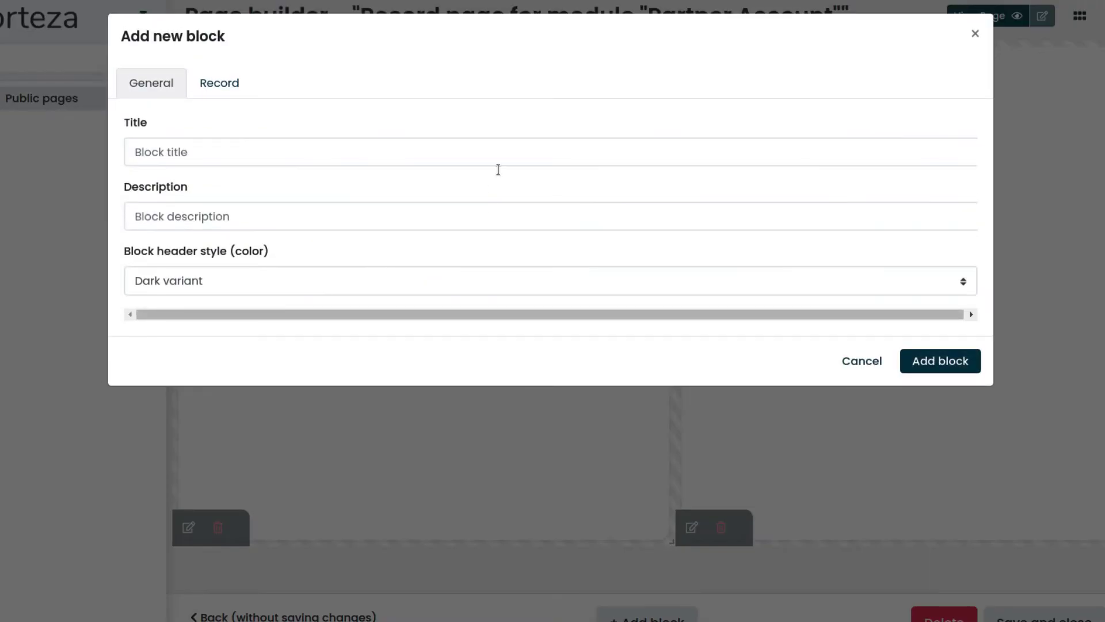
click(508, 150)
text(Additional)
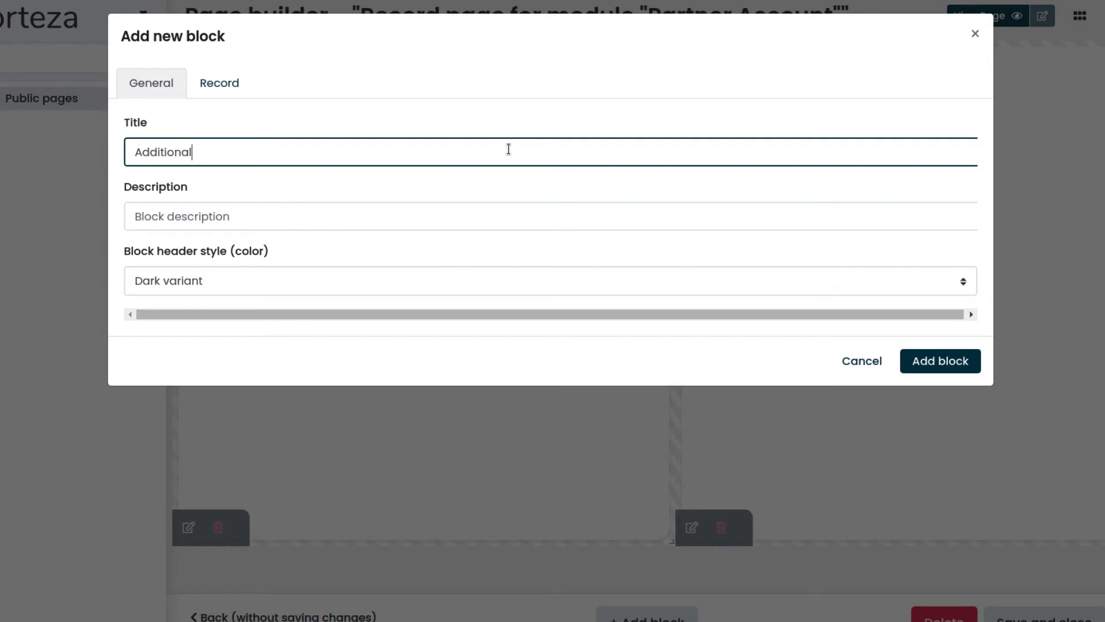
text( Info)
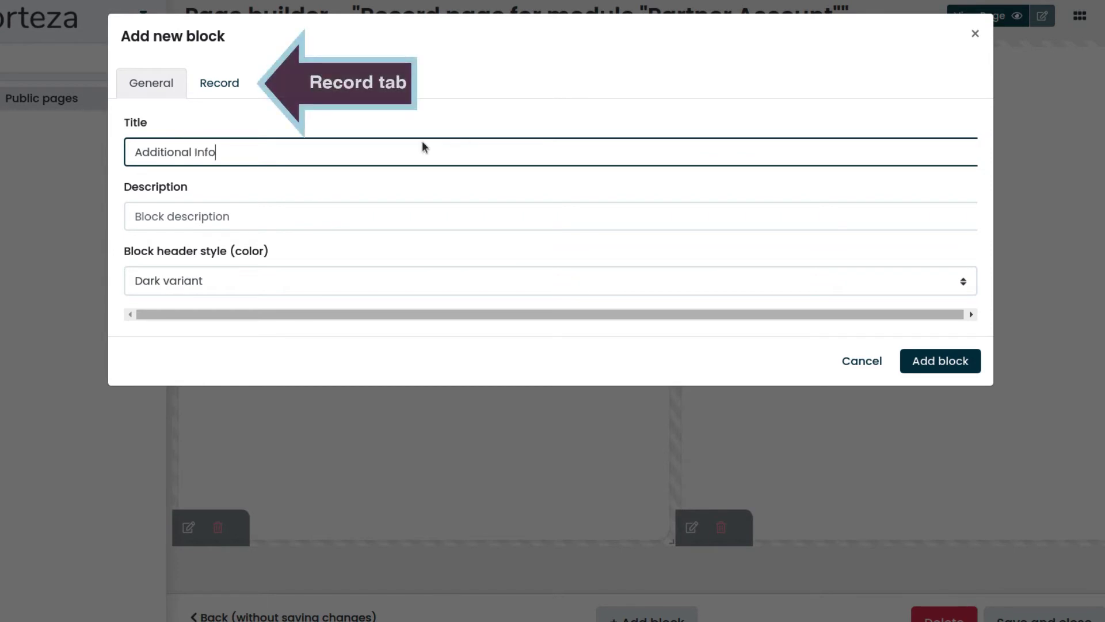
click(232, 85)
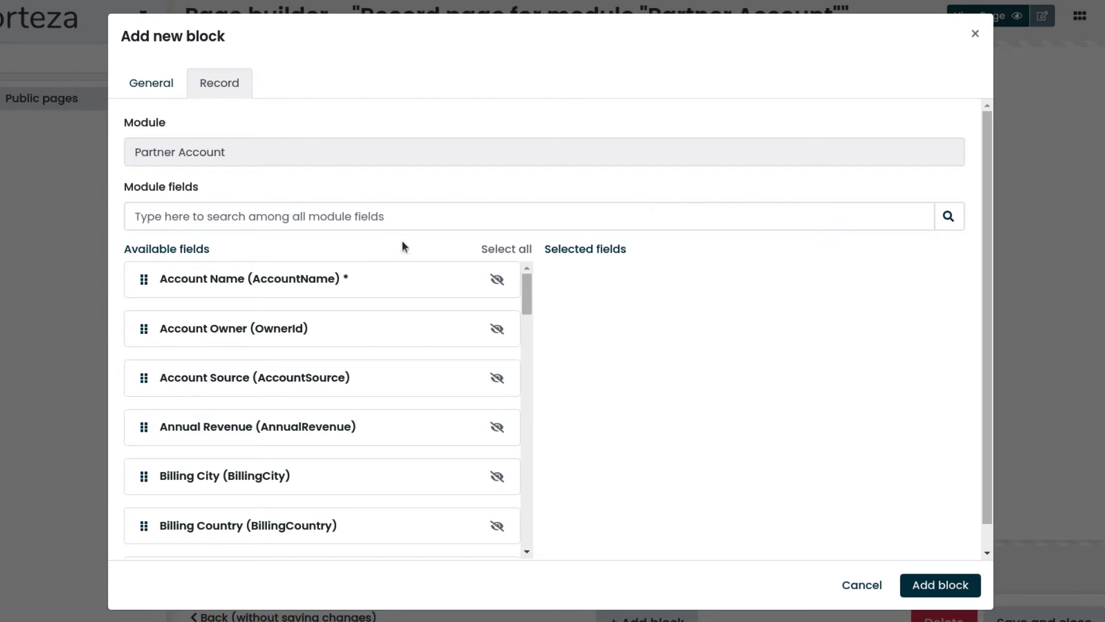
Step: Add Account Owner, Facebook and Twitter to the block's selected fields
click(494, 331)
click(518, 210)
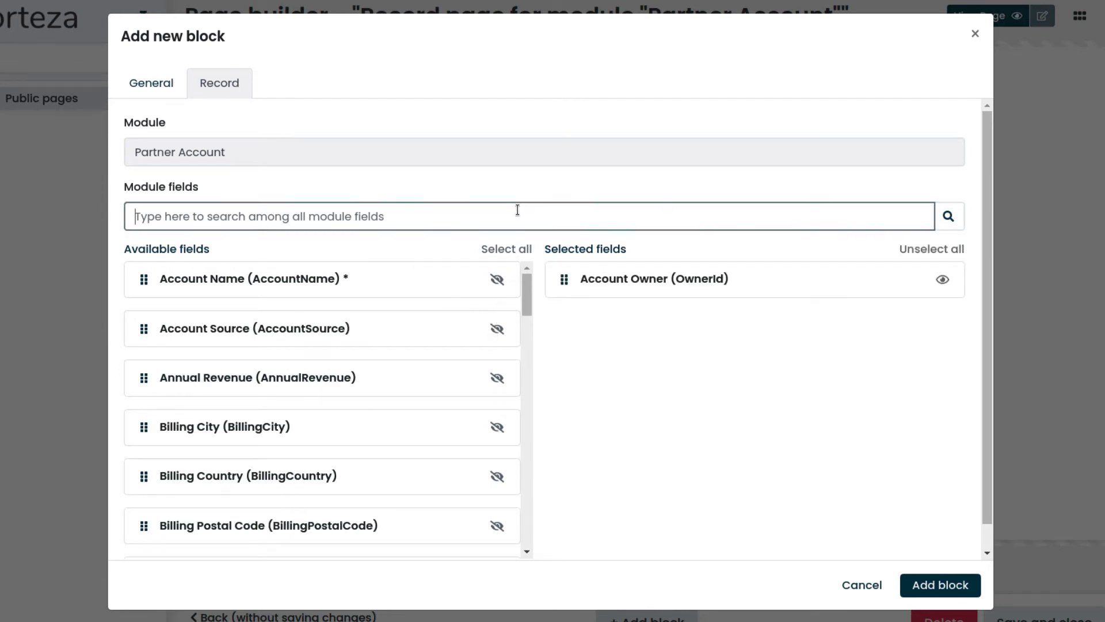
text(fac)
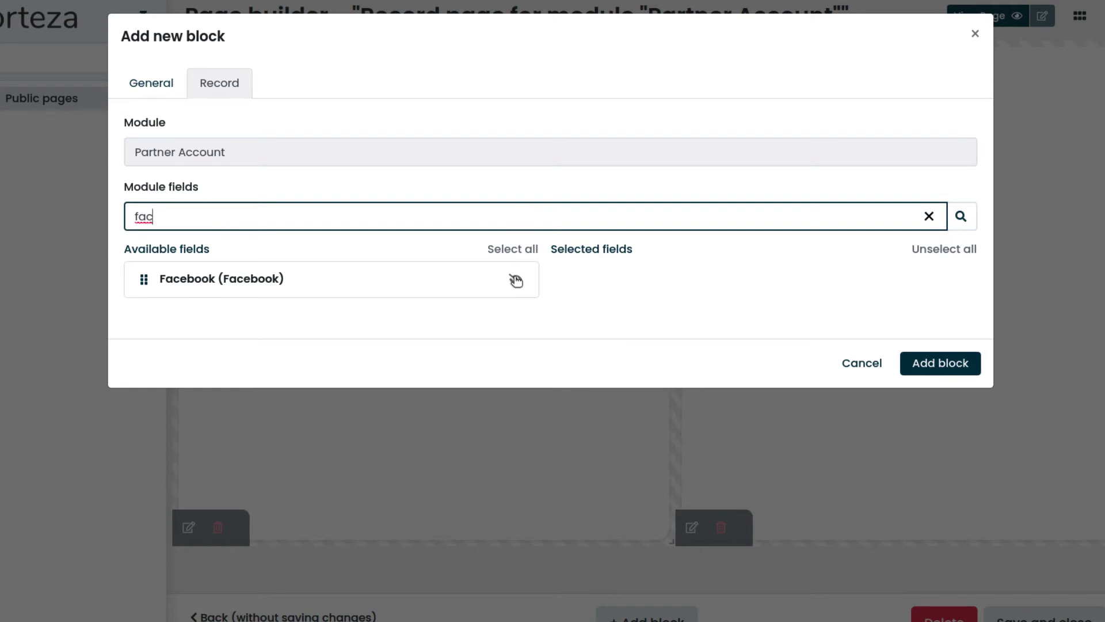
click(516, 280)
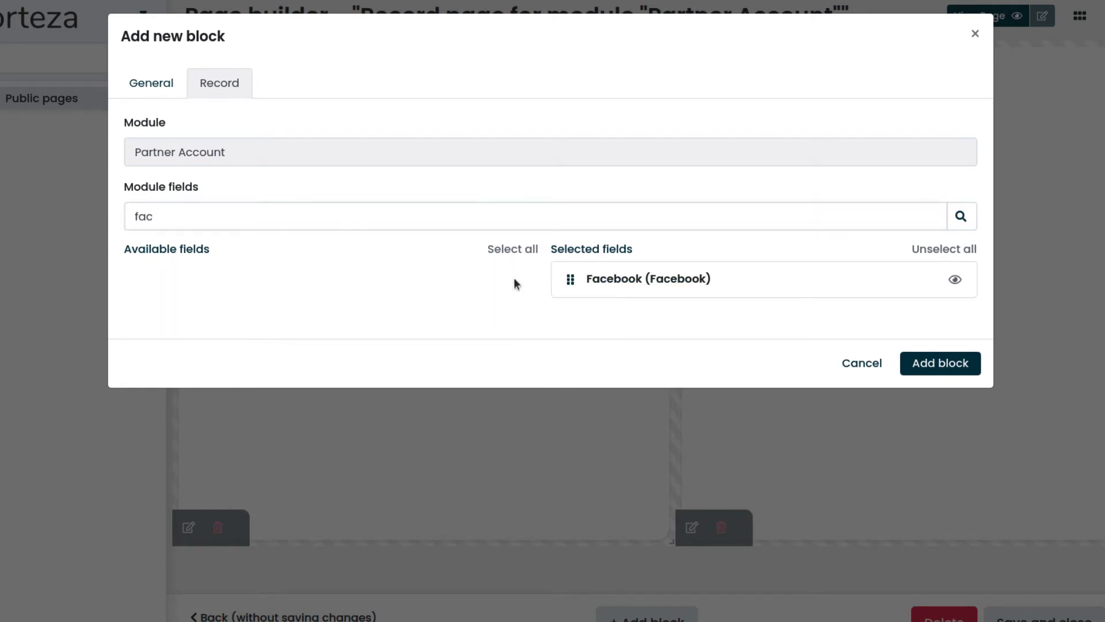
click(487, 217)
key(BackSpace)
key(BackSpace)
key(BackSpace)
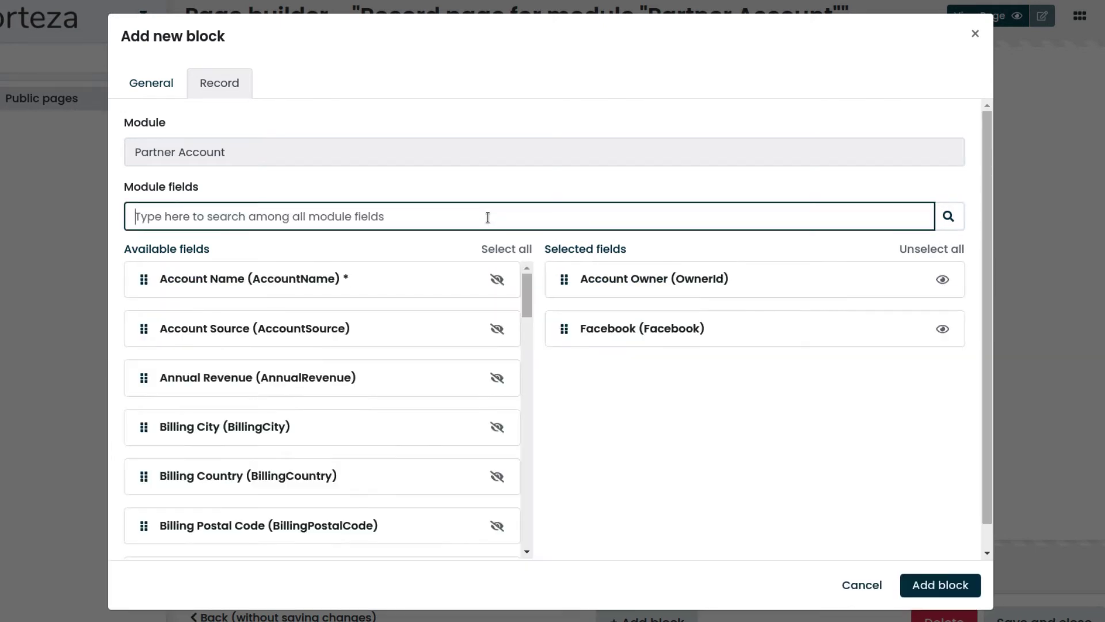
text(tw)
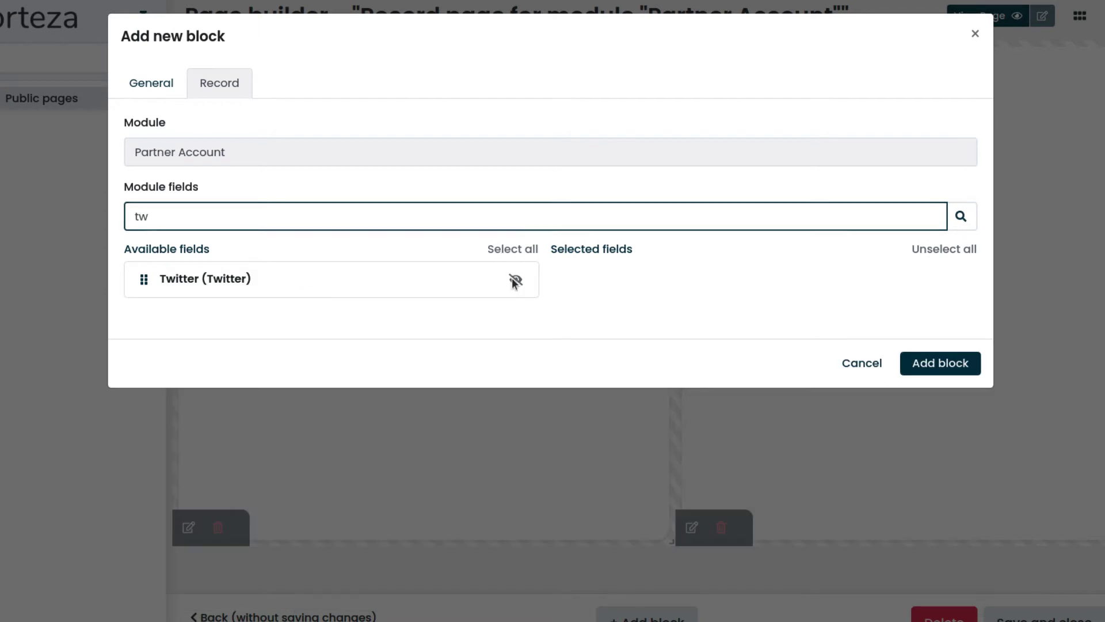
click(514, 279)
Step: Add LinkedIn and Created at to the selected fields, then clear the search
click(492, 217)
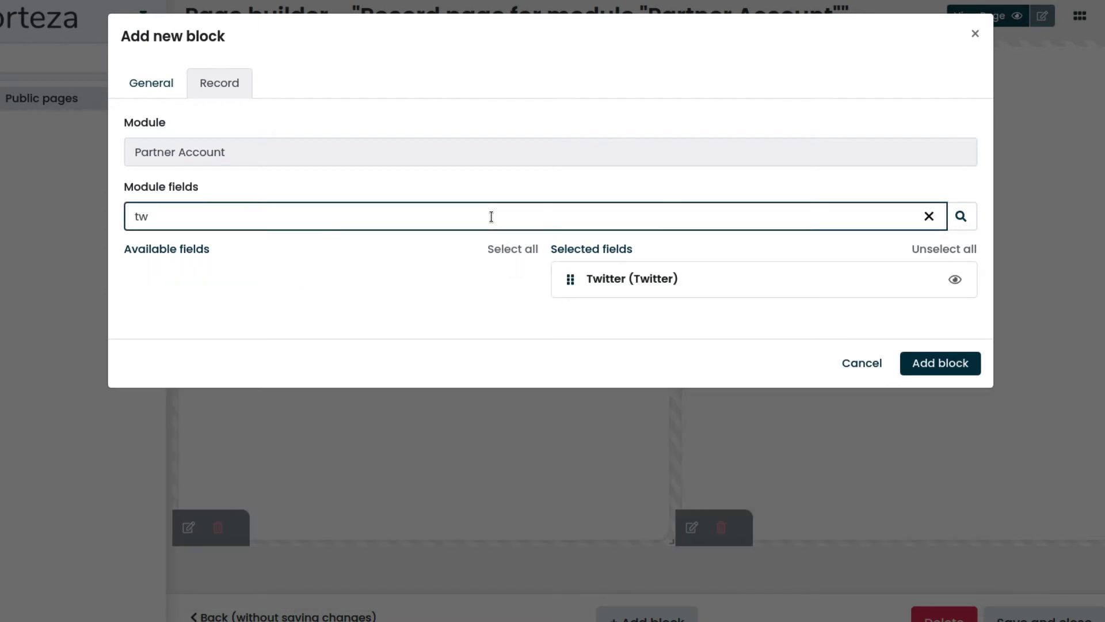
key(BackSpace)
key(BackSpace)
text(lin)
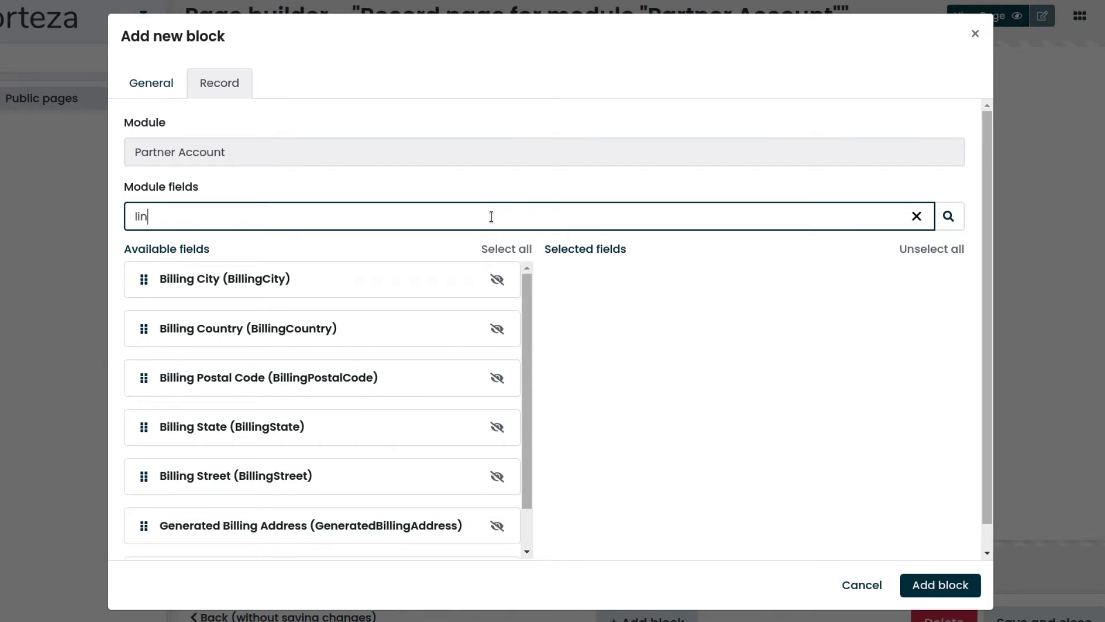
text(k)
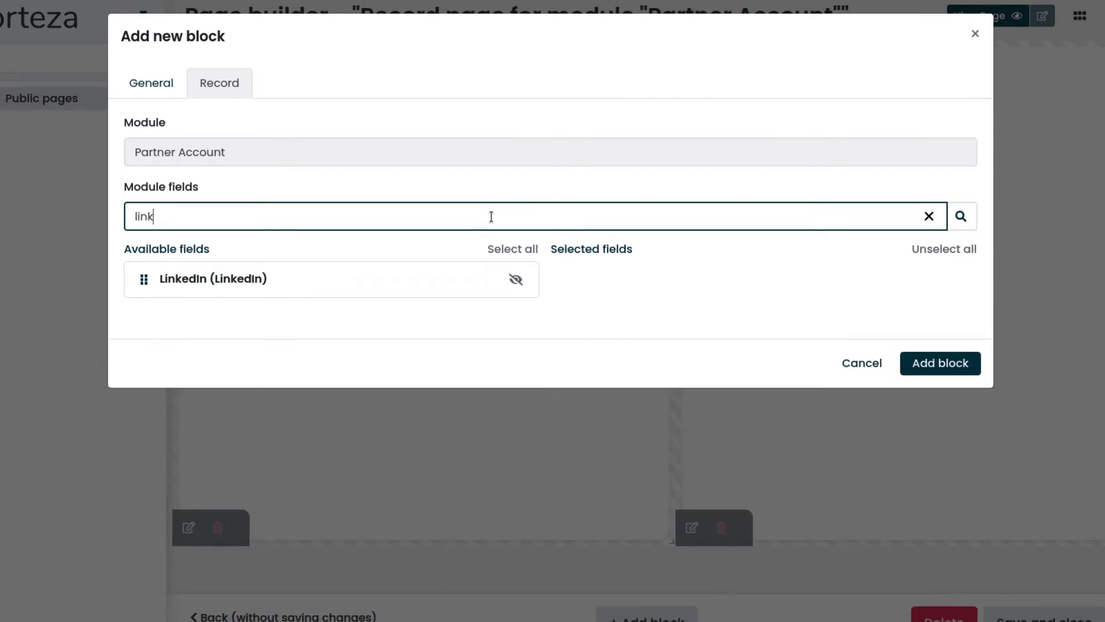
click(513, 278)
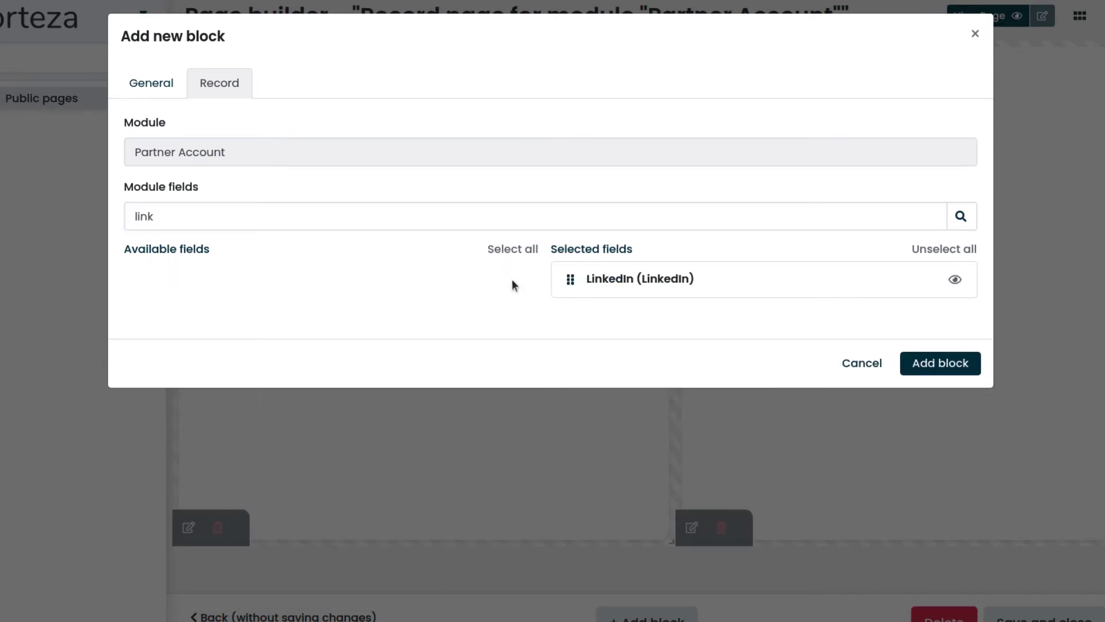
click(504, 220)
key(BackSpace)
key(BackSpace)
key(BackSpace)
key(BackSpace)
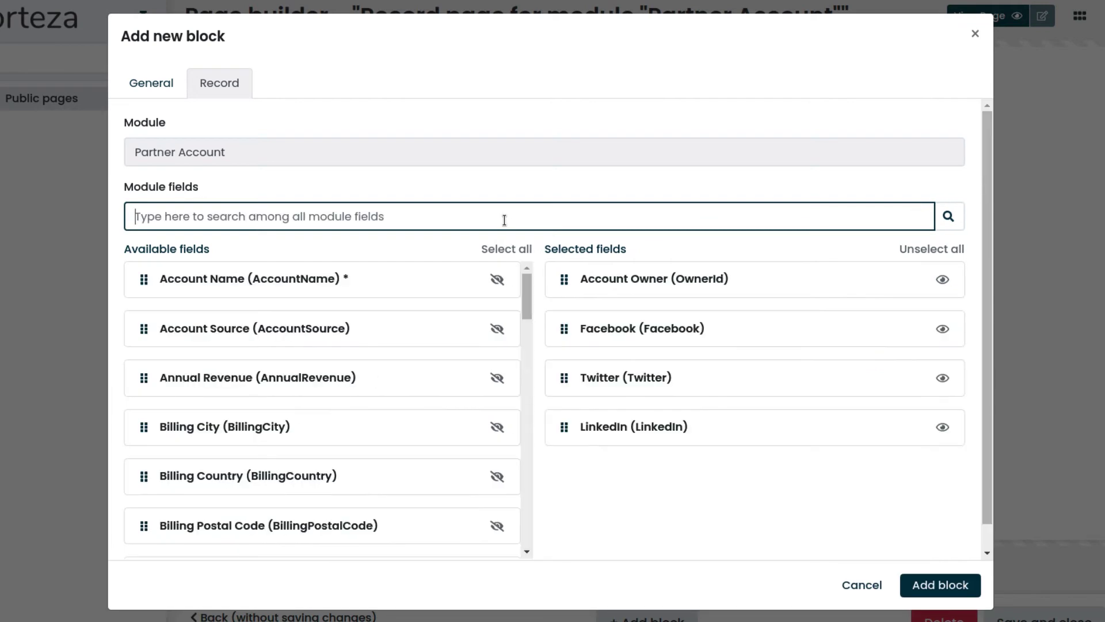
text(crea)
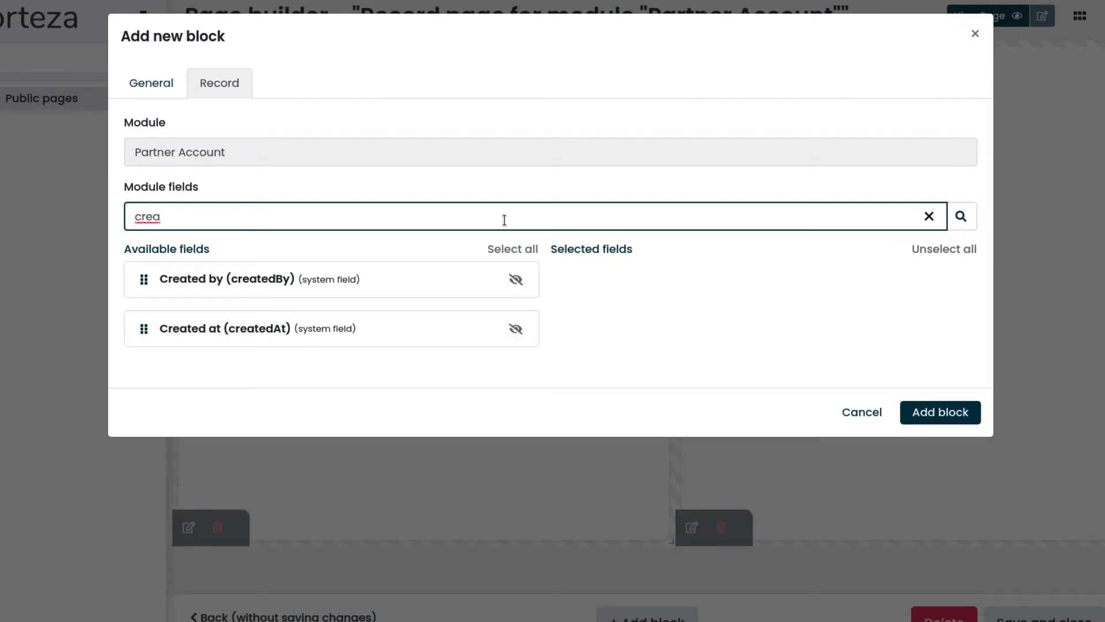
click(514, 328)
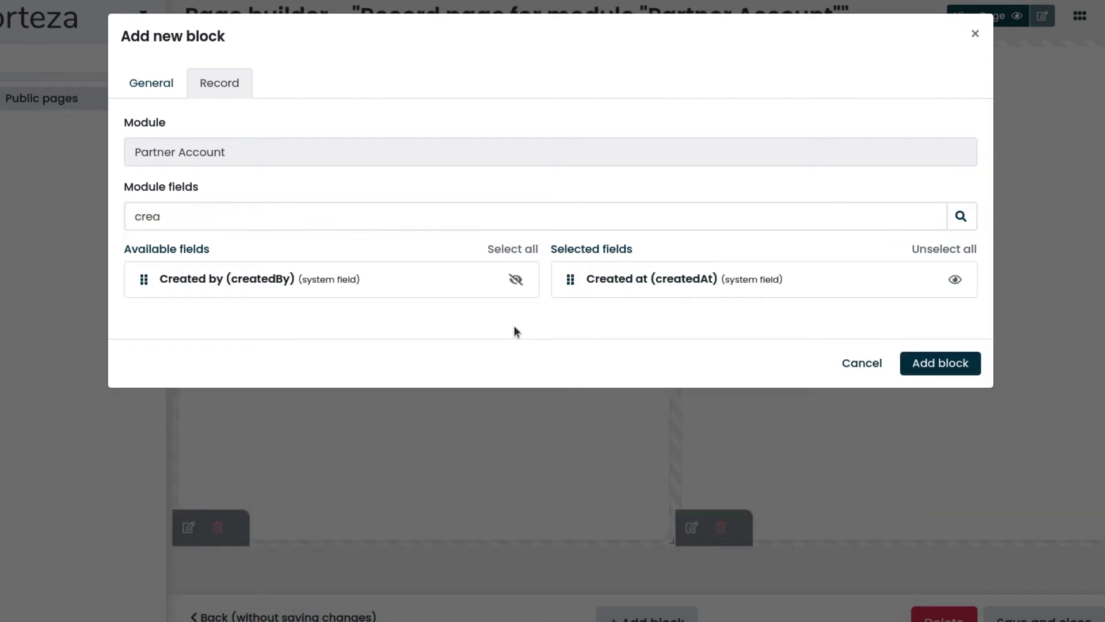
click(509, 221)
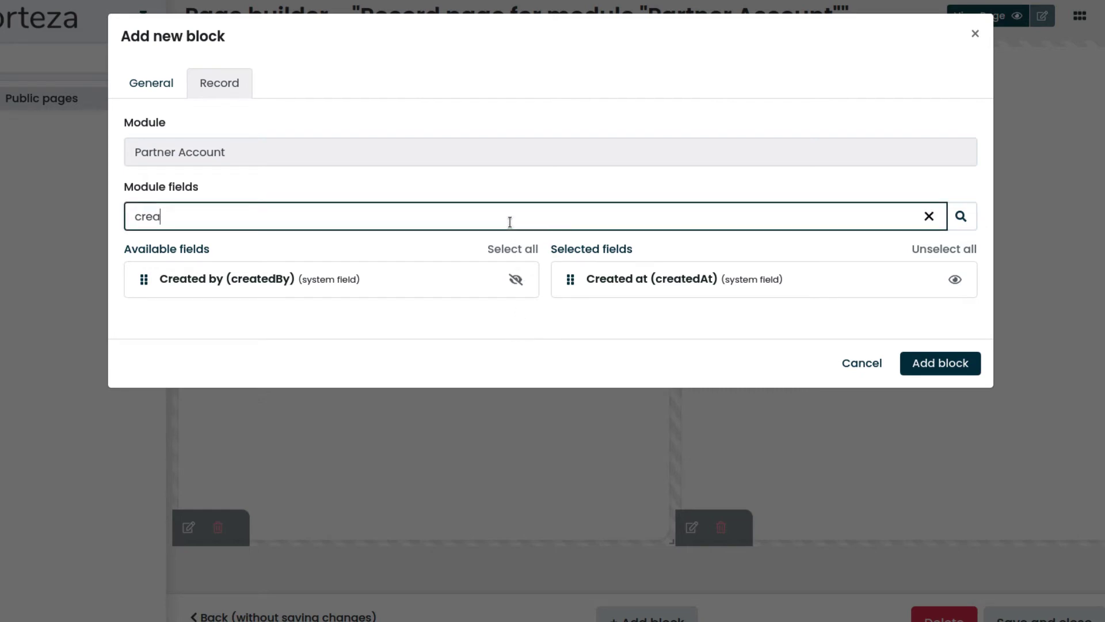
key(BackSpace)
key(BackSpace)
key(BackSpace)
key(BackSpace)
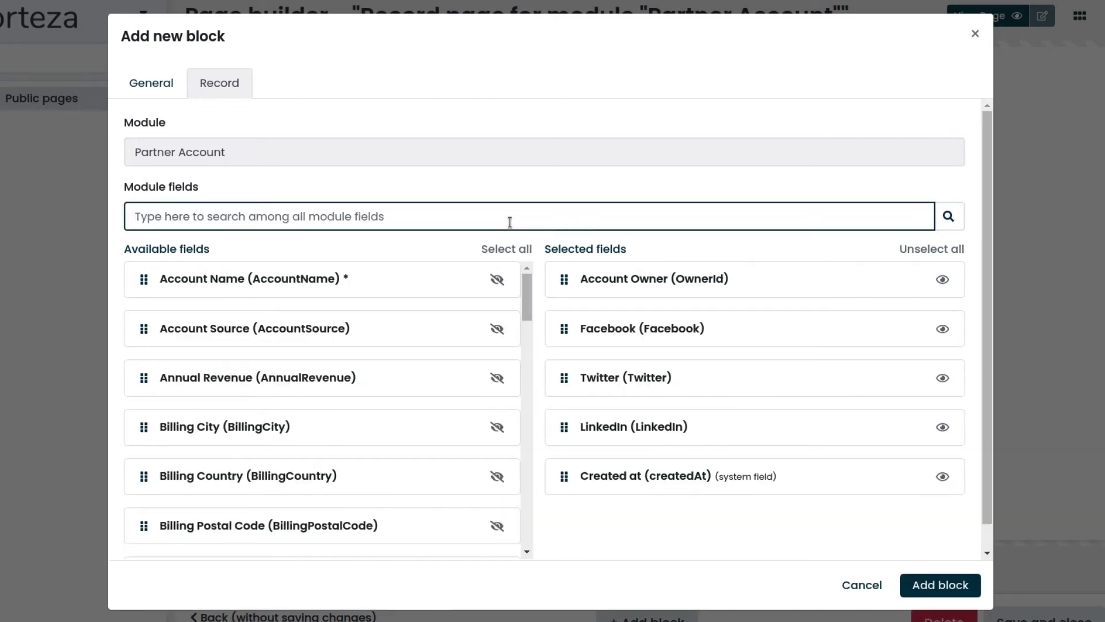
Step: Move Twitter and LinkedIn above Facebook and add the Additional Info block to the page
click(565, 382)
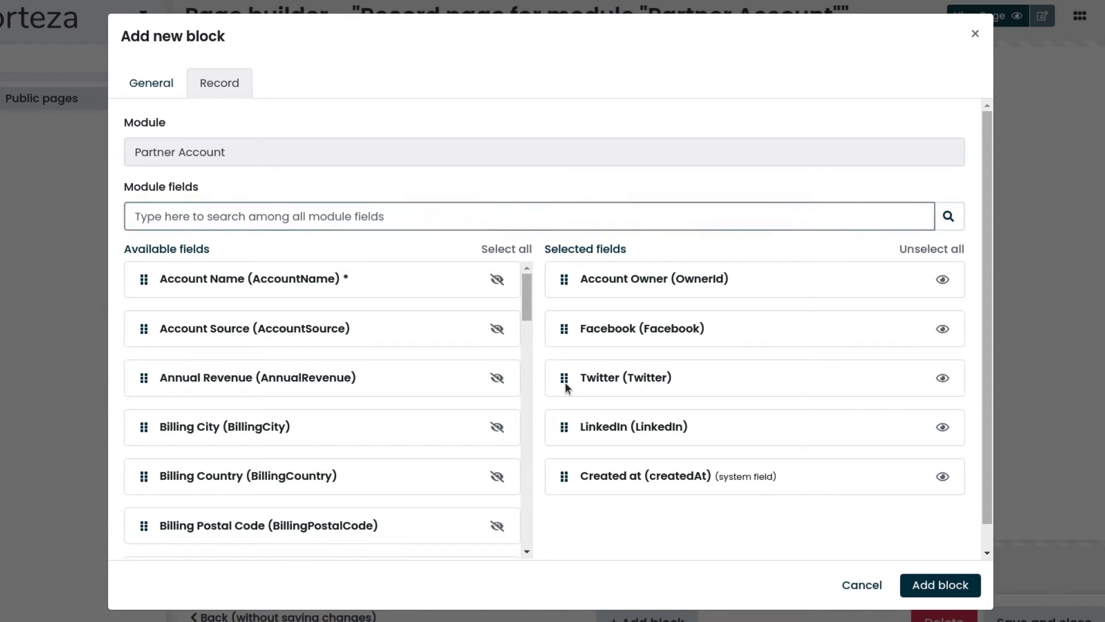
drag(565, 381, 567, 325)
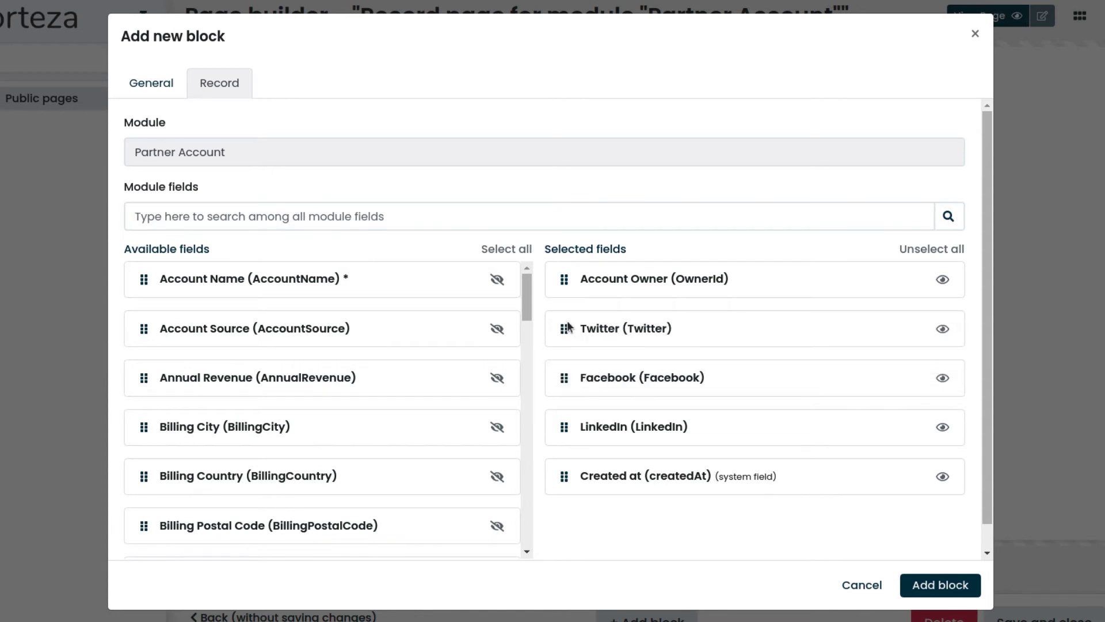
drag(565, 426, 564, 377)
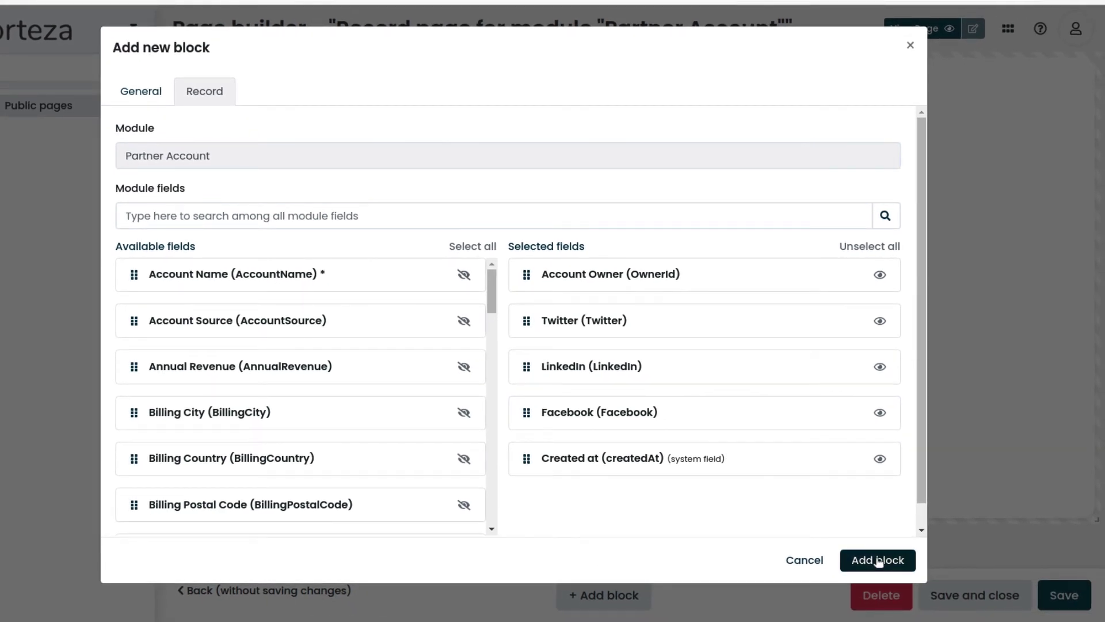
click(878, 560)
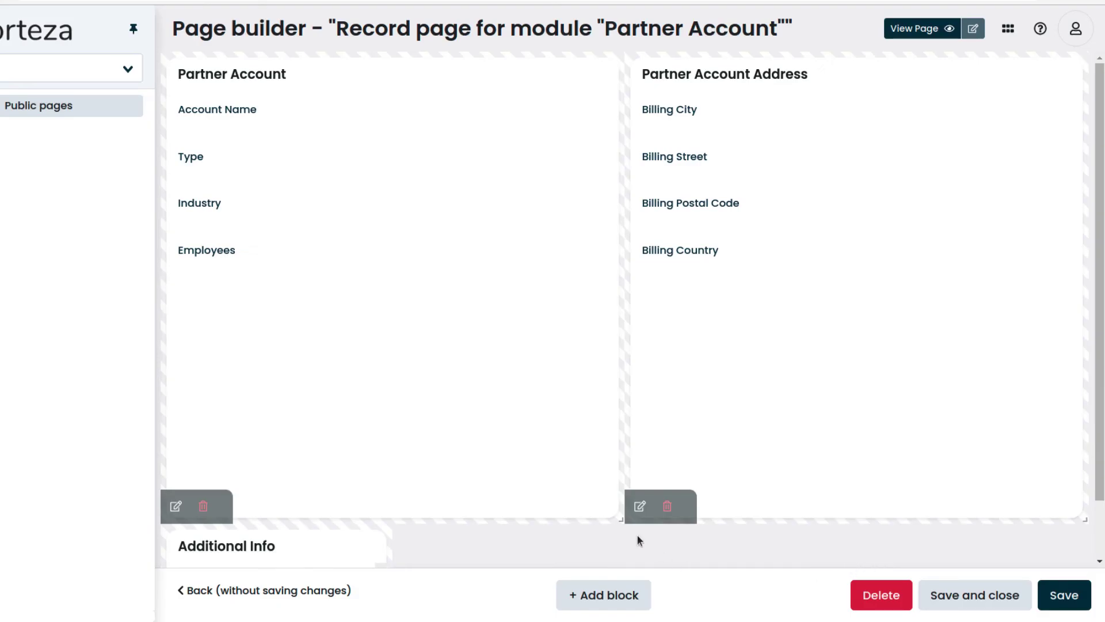
Step: Arrange Partner Account, Address and Additional Info as three columns, Additional Info at full height
drag(620, 516, 498, 521)
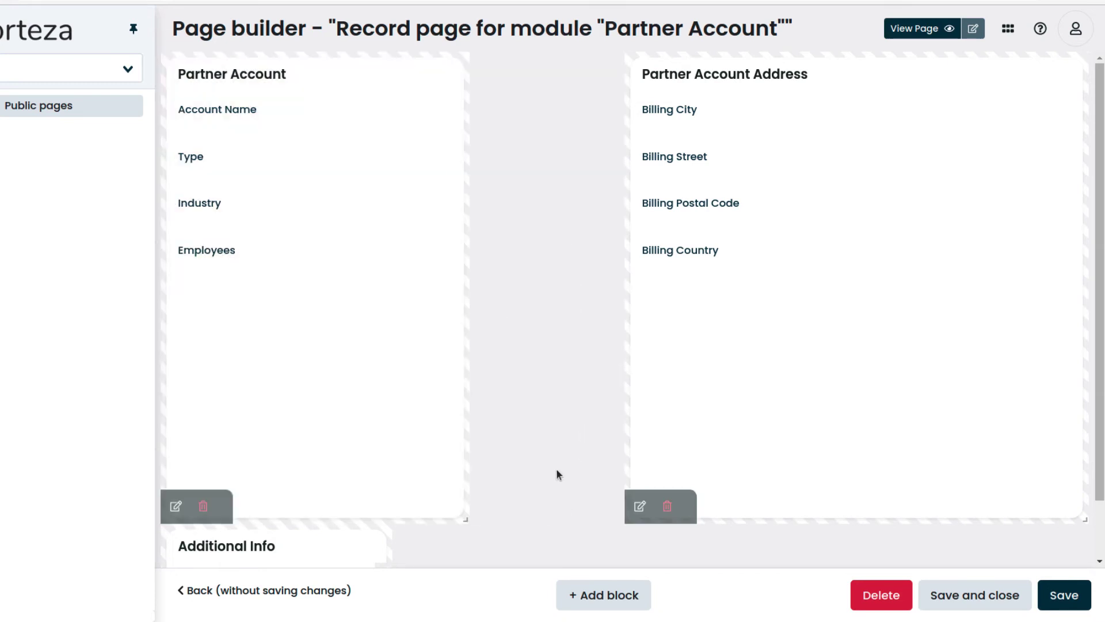
drag(679, 424, 526, 432)
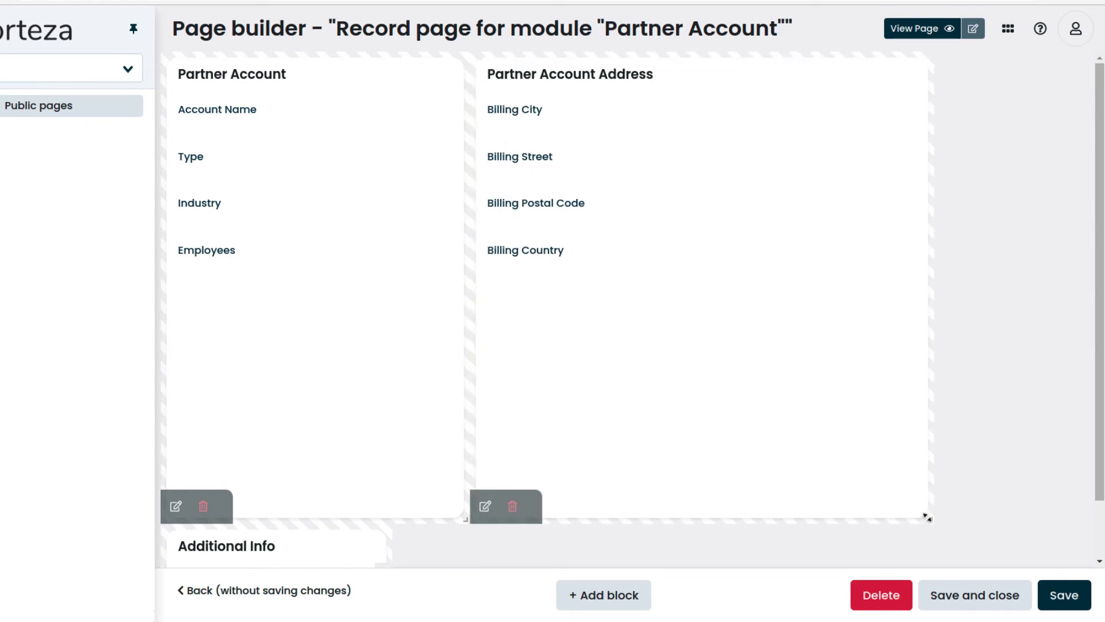
drag(924, 517, 796, 523)
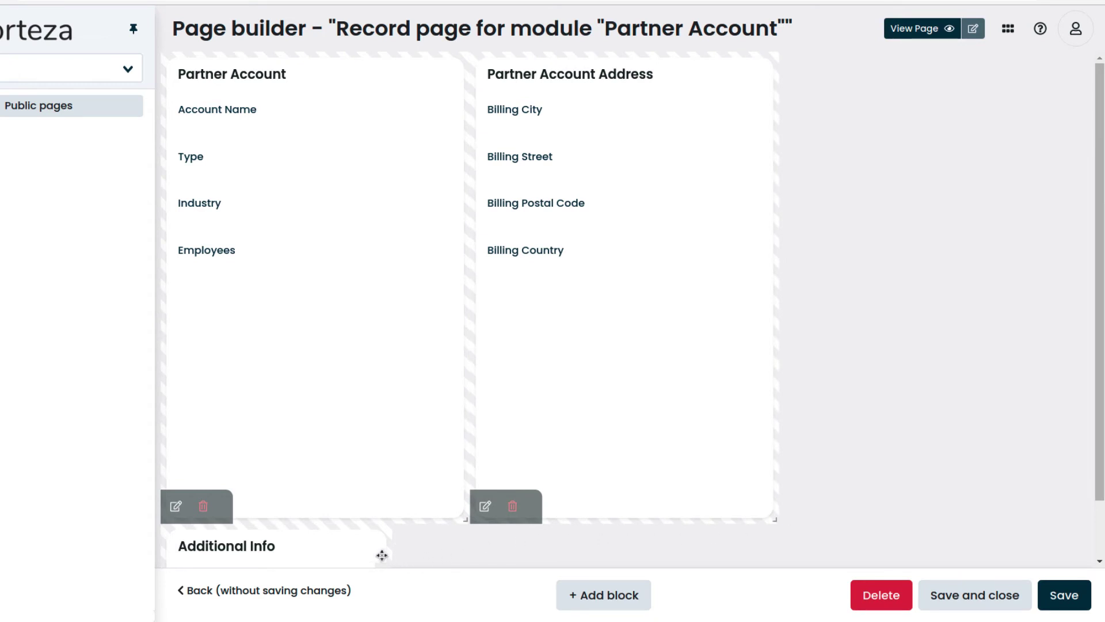
drag(370, 548, 999, 271)
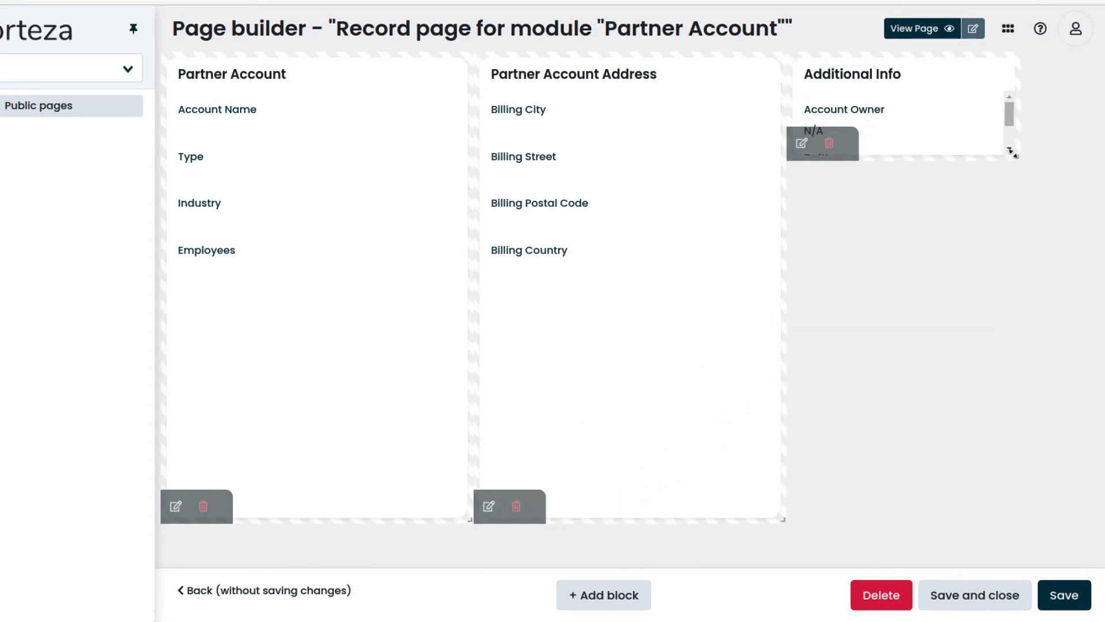
drag(1011, 152, 1072, 535)
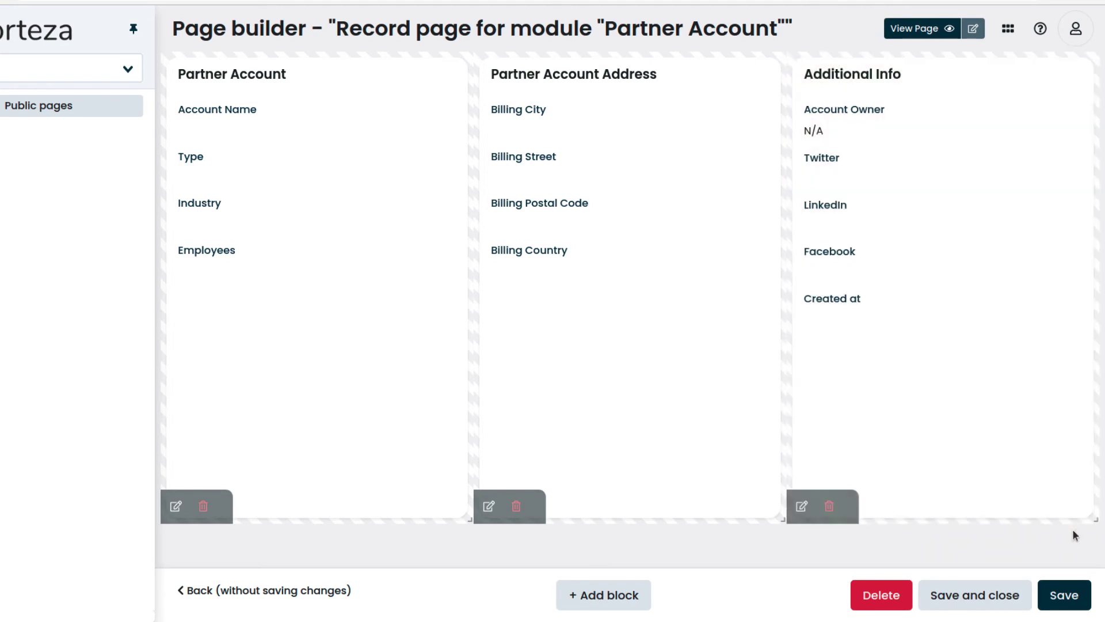
Step: Add a new Record list block titled 'Partner Opportunities'
click(615, 599)
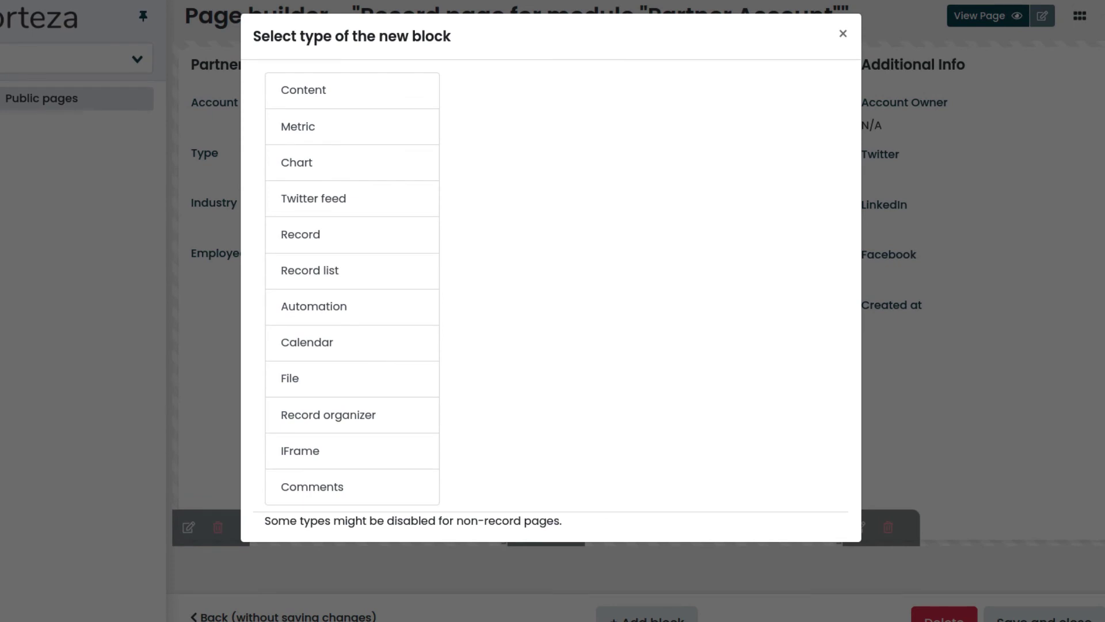
click(418, 278)
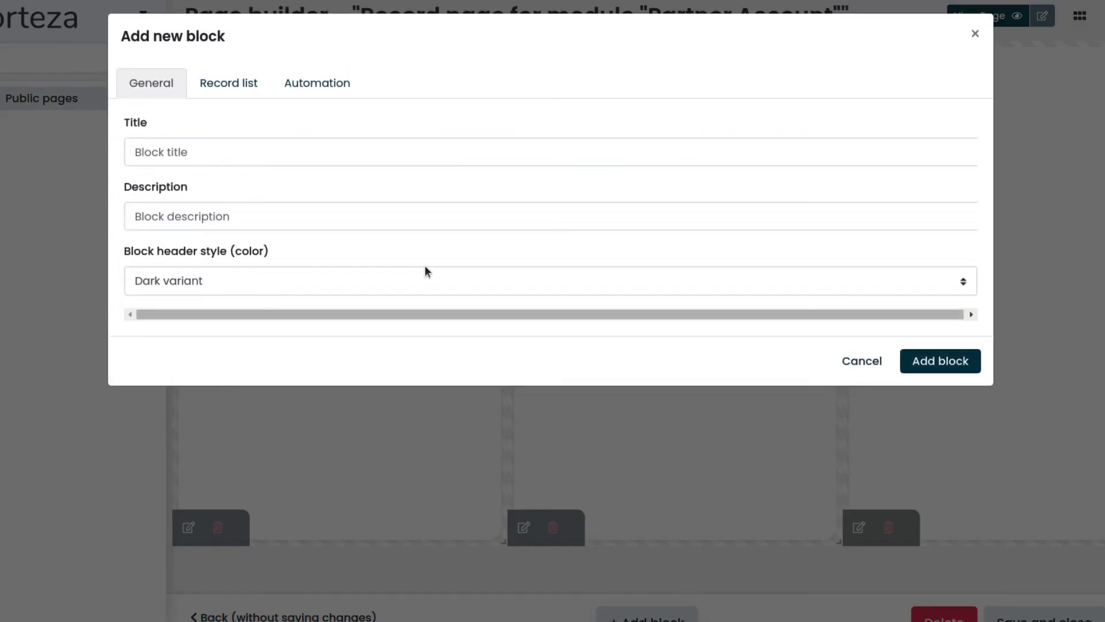
click(521, 157)
text(Partn)
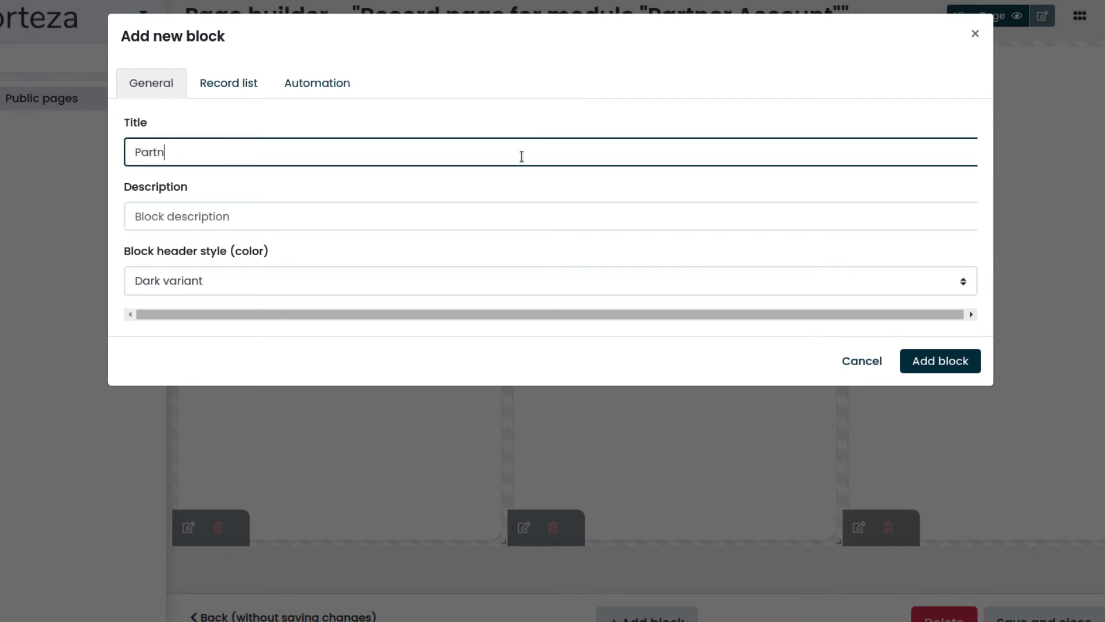
text(er Opportunities)
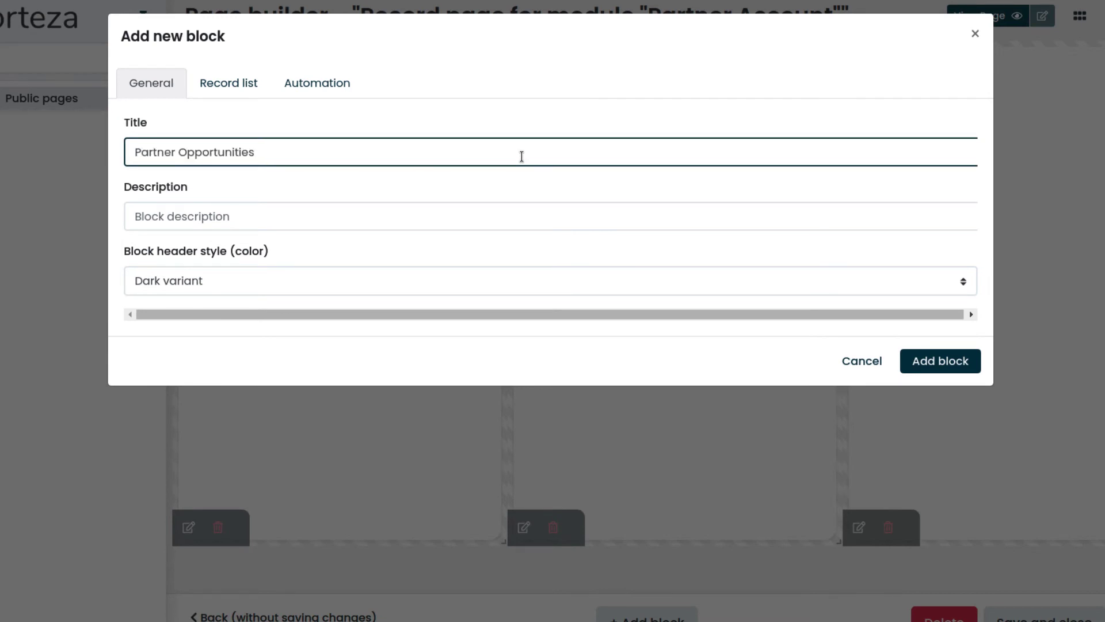
Step: Base the record list on the Partner Opportunity module
click(257, 87)
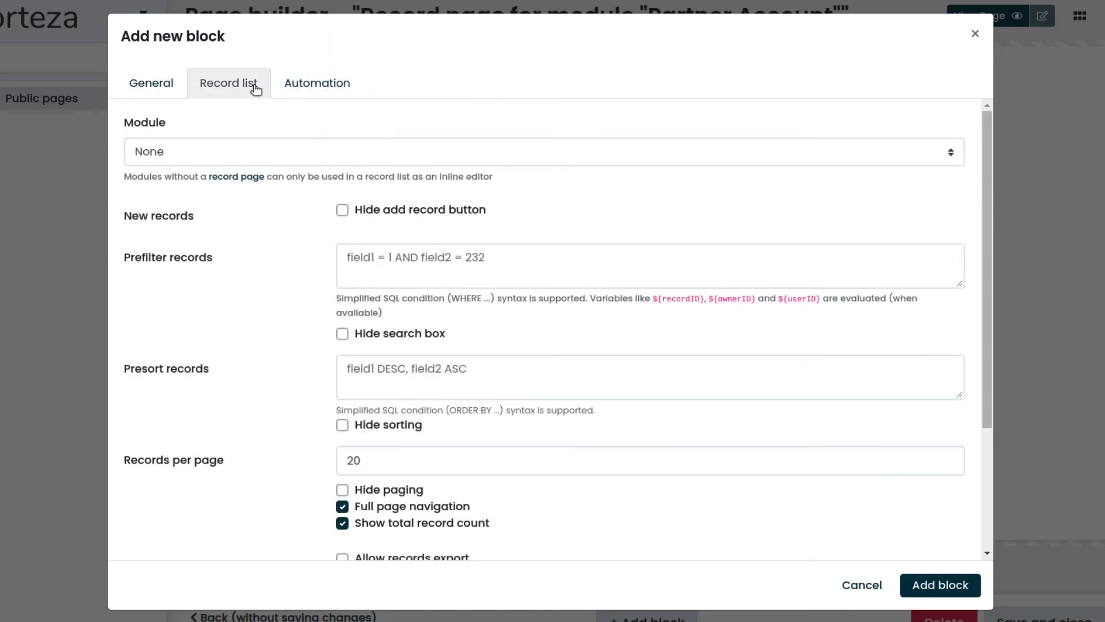
click(634, 153)
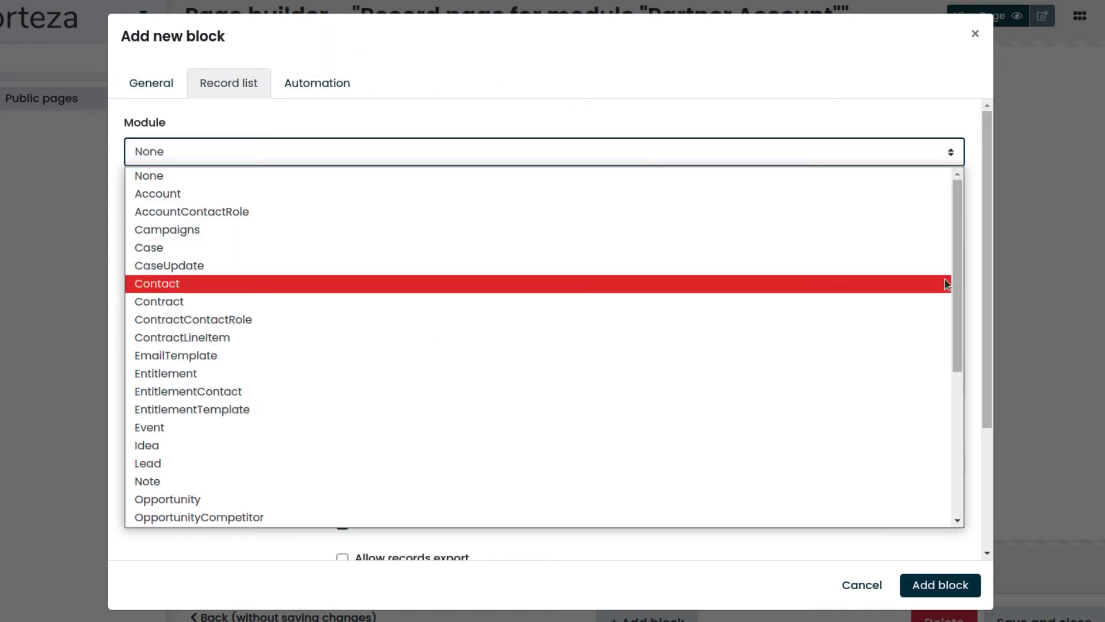
drag(955, 287, 956, 354)
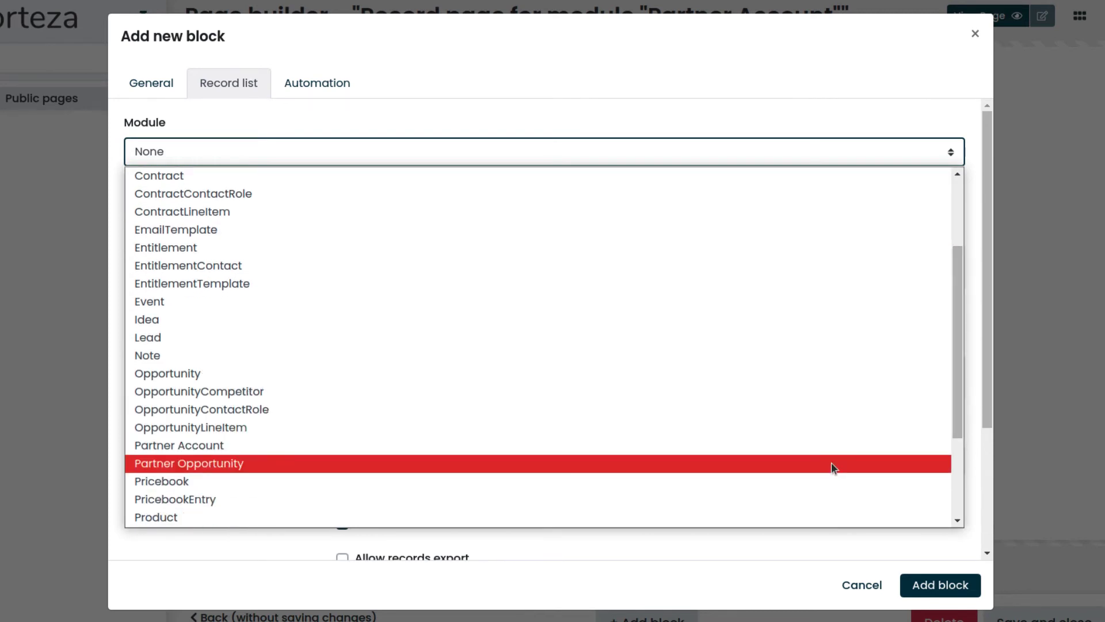
click(831, 464)
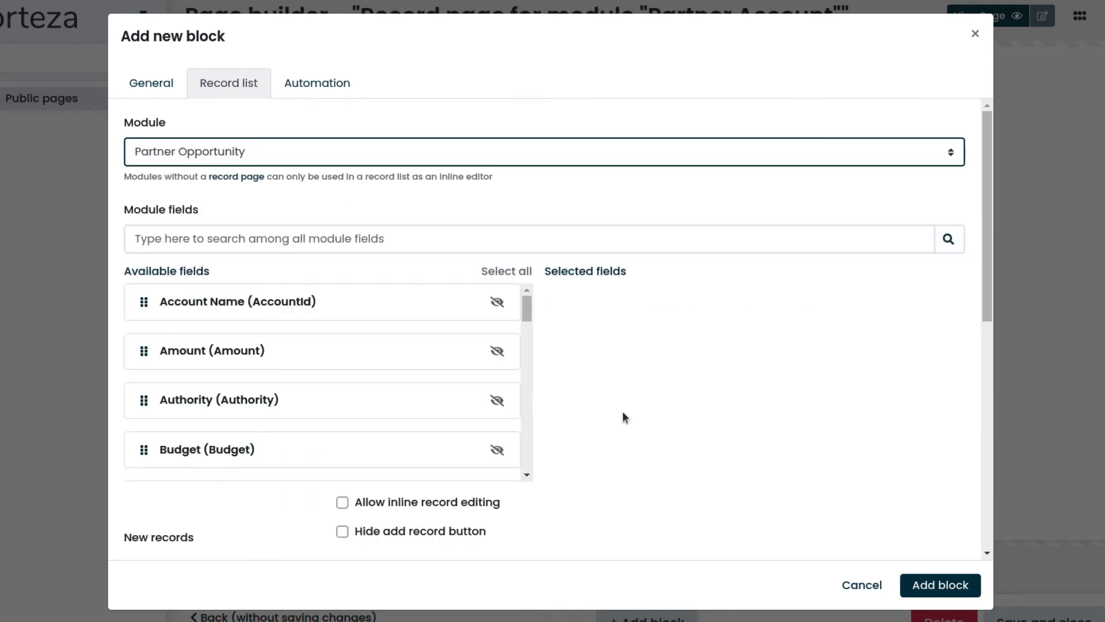
Step: Add Amount, Opportunity Name, Opportunity Owner and Close Date as list columns
click(498, 353)
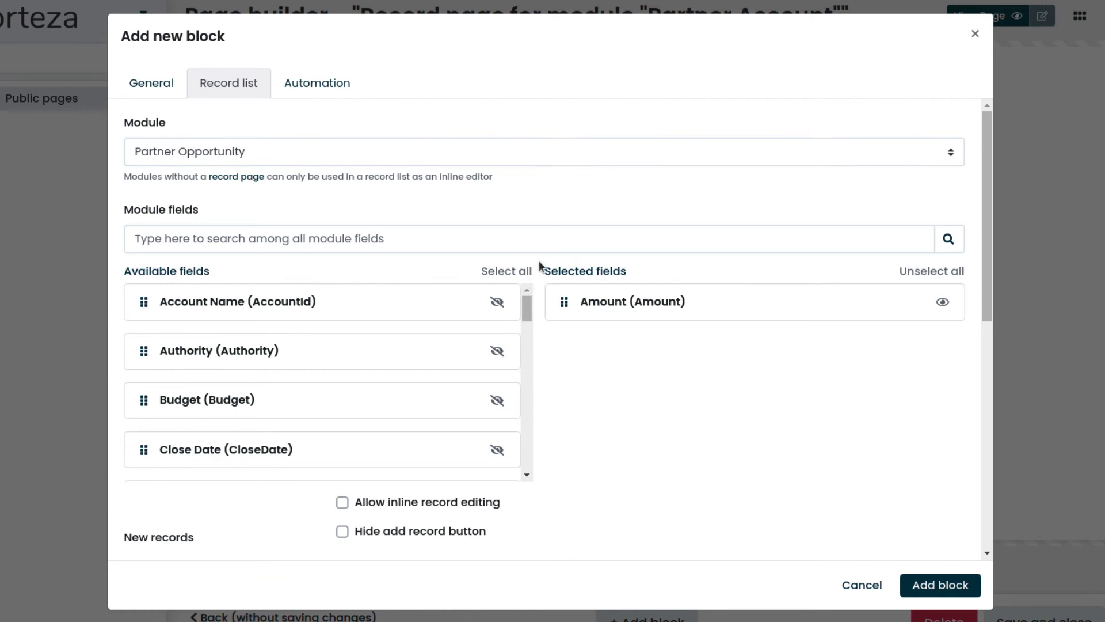
click(549, 242)
text(oppo)
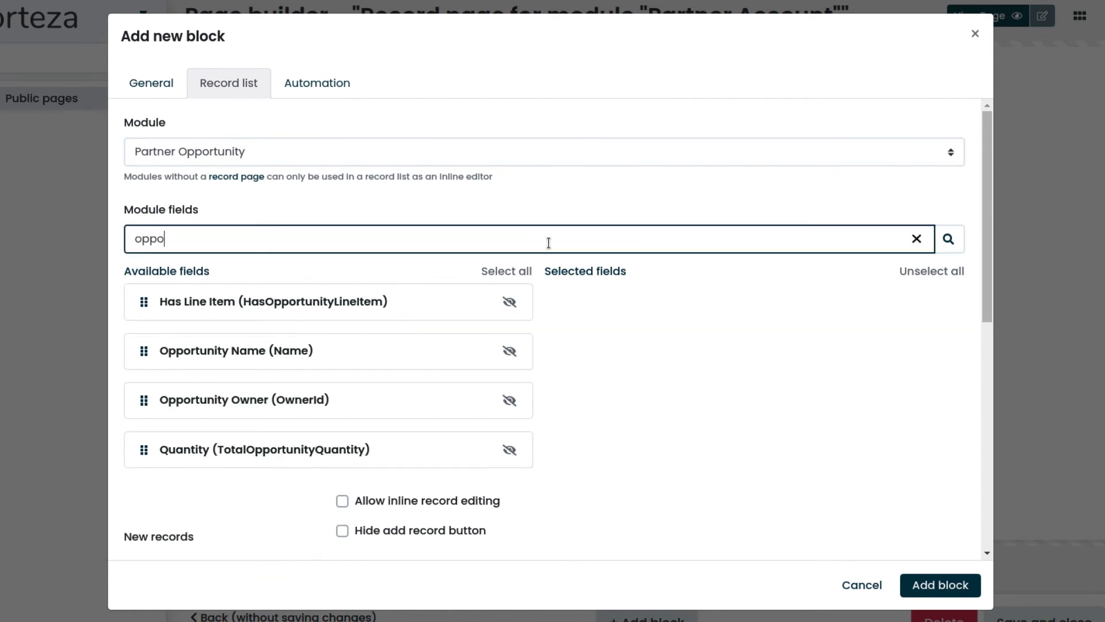
click(510, 352)
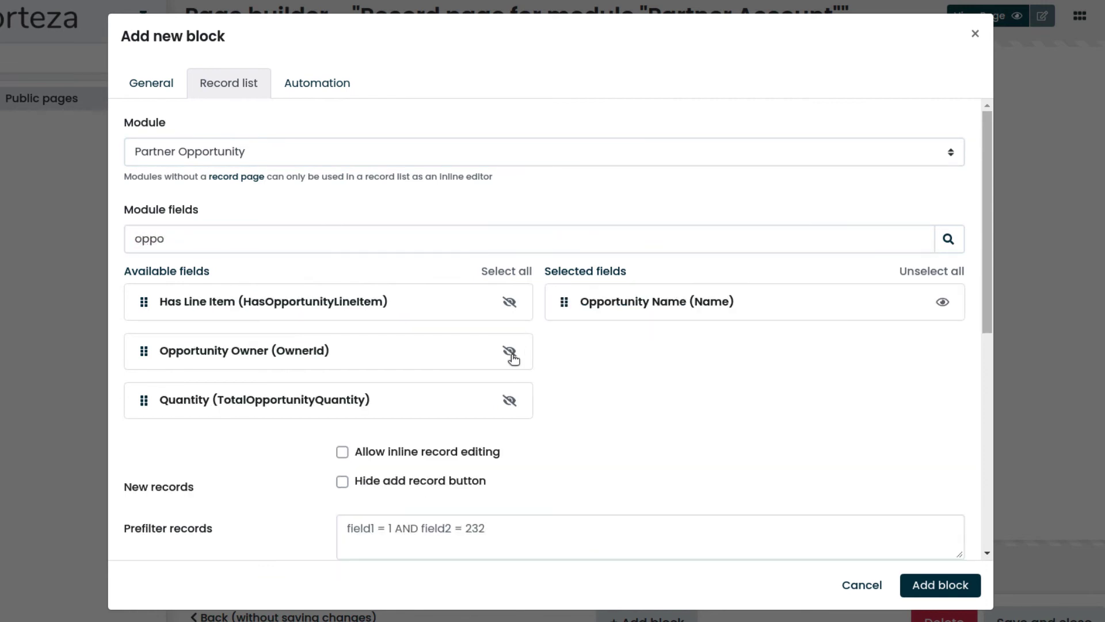
click(510, 352)
click(543, 242)
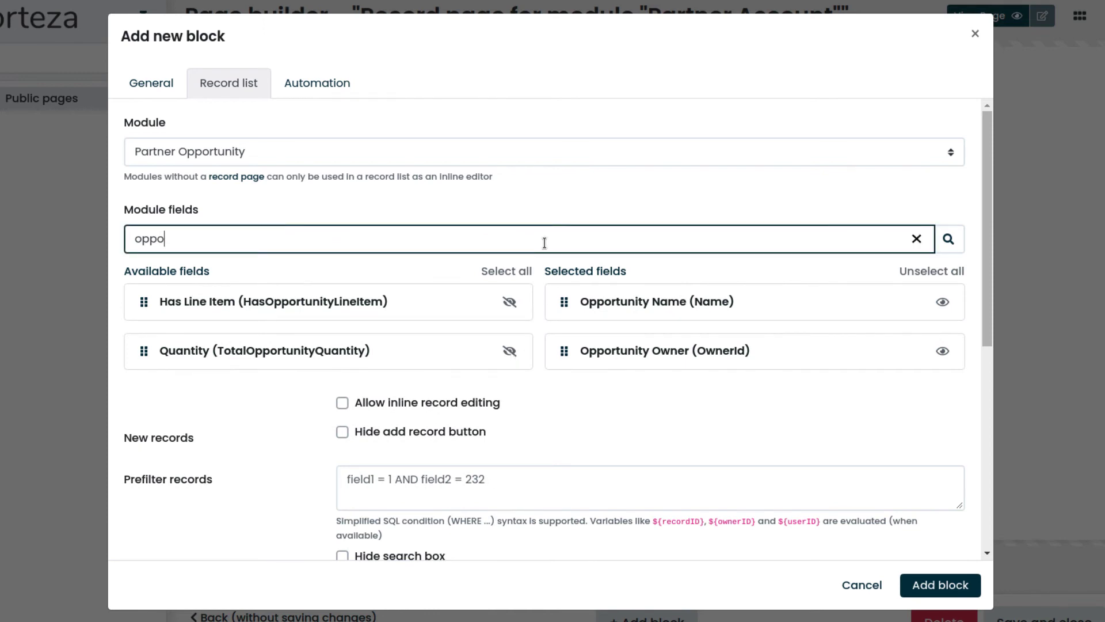
key(BackSpace)
key(BackSpace)
text(clos)
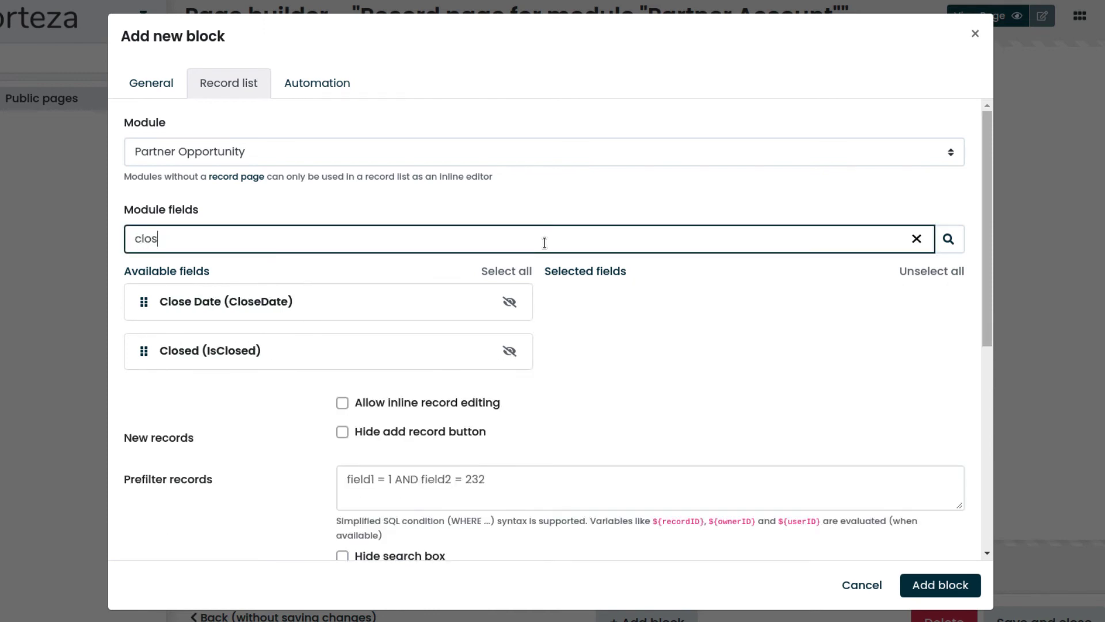
click(510, 302)
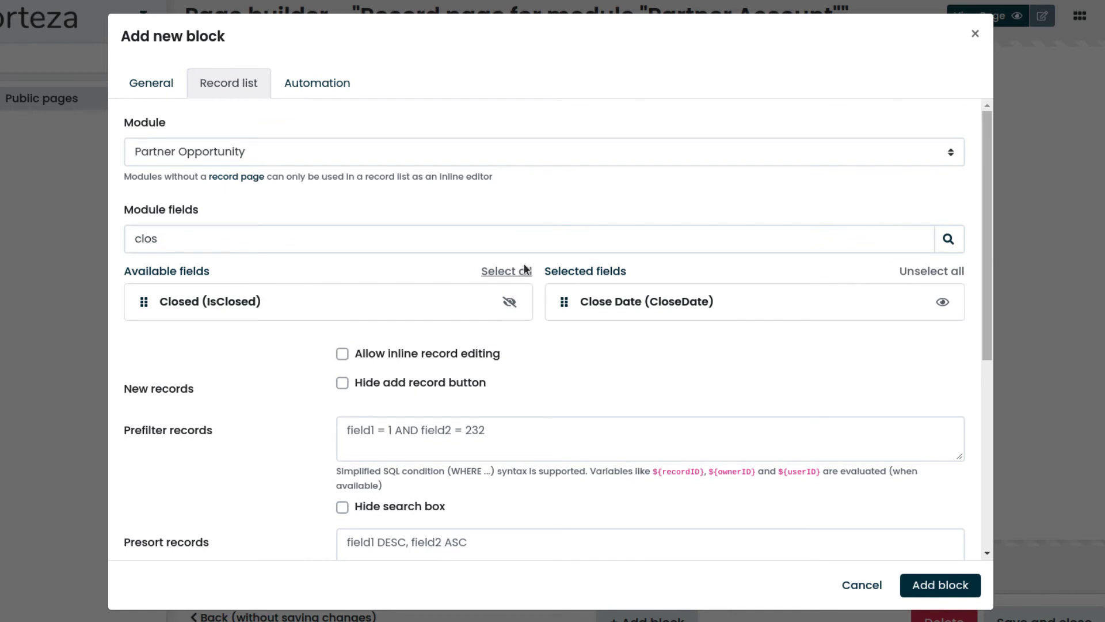
click(595, 242)
key(BackSpace)
key(BackSpace)
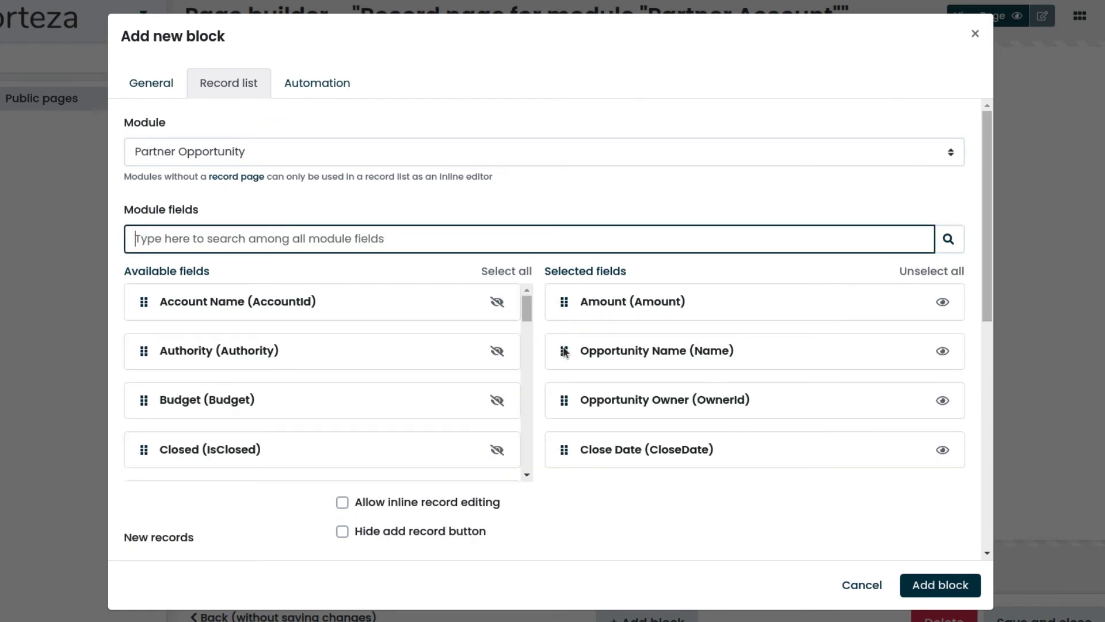
Step: Reorder columns to Opportunity Name, Opportunity Owner, Amount, Close Date
drag(564, 351, 566, 310)
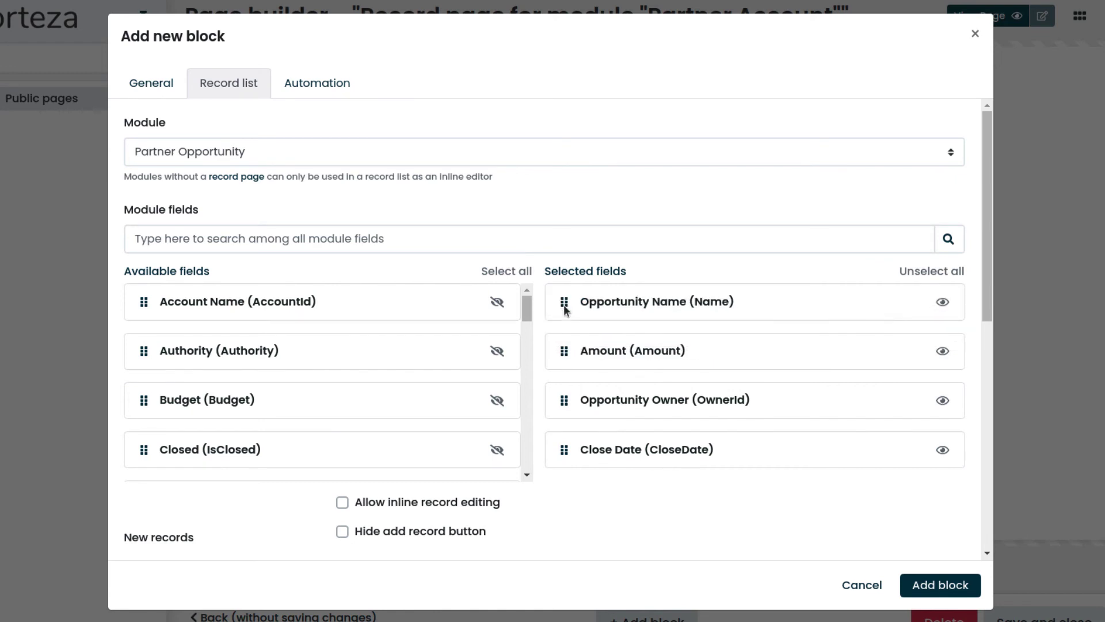
drag(565, 402, 564, 356)
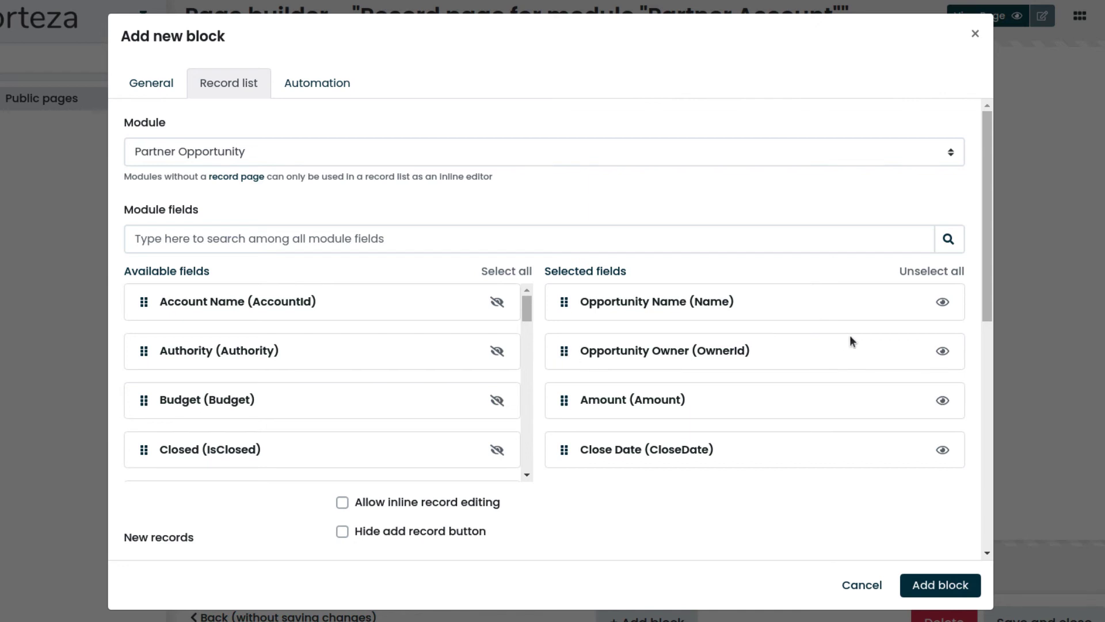
drag(986, 281, 993, 454)
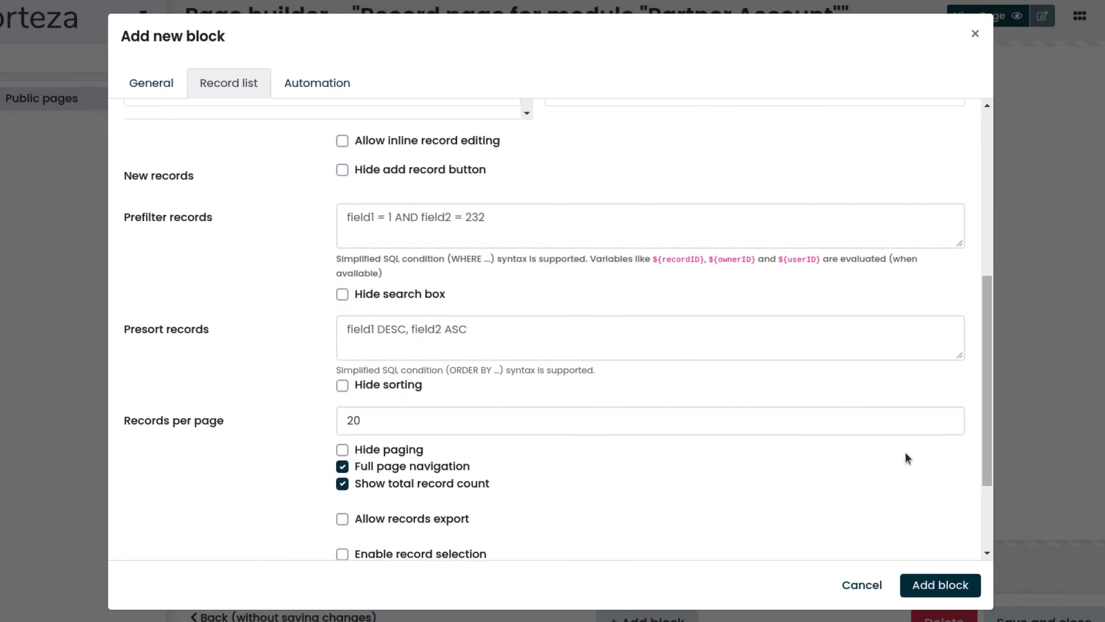
Step: Prefilter the list with 'AccountId = ${recordID}' and presort it by 'CloseDate DESC'
click(554, 220)
text(Acco)
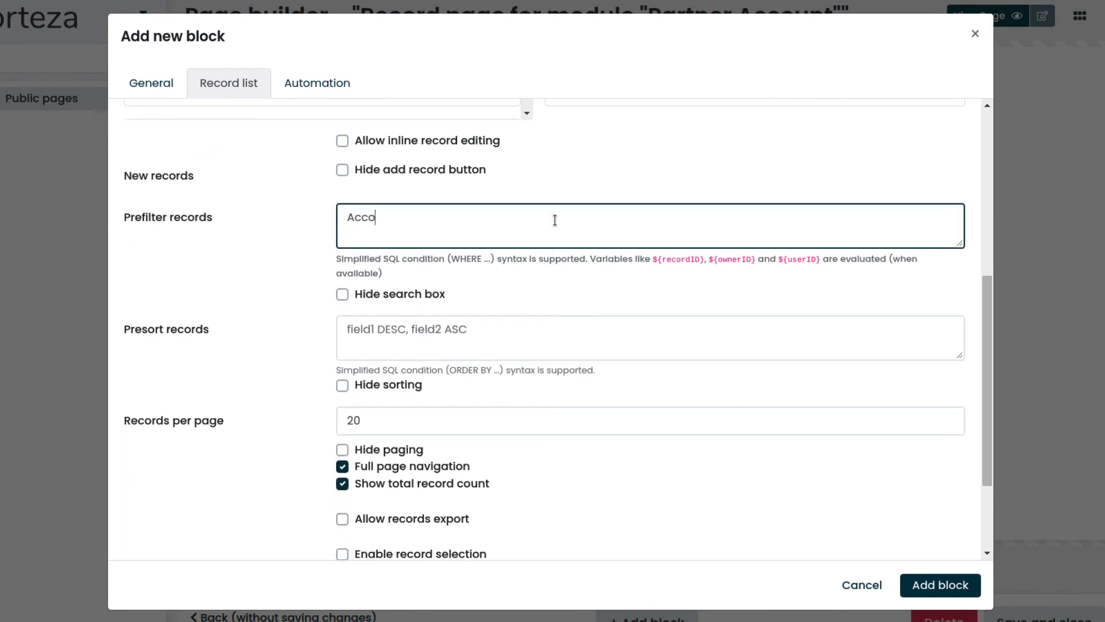
text(untId = ${recordID})
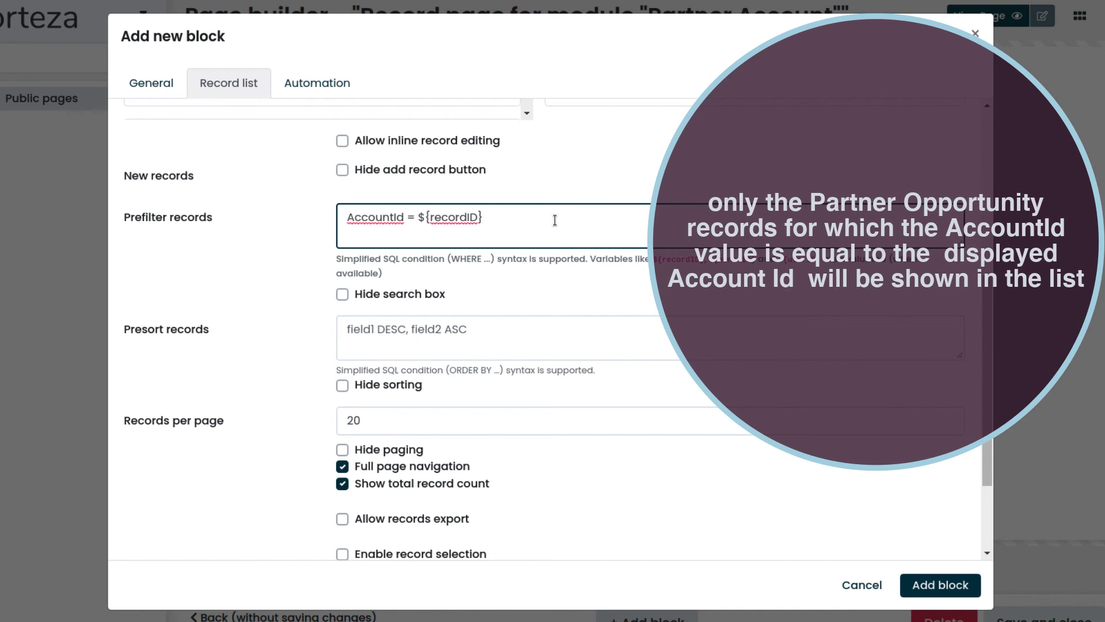
click(609, 324)
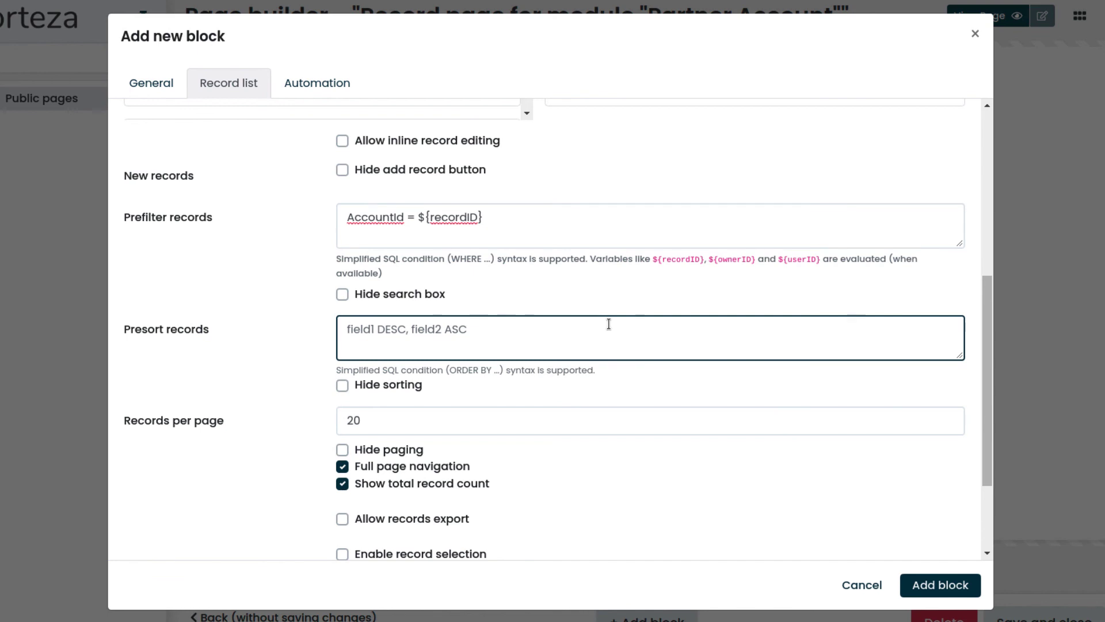
text(CloseDate)
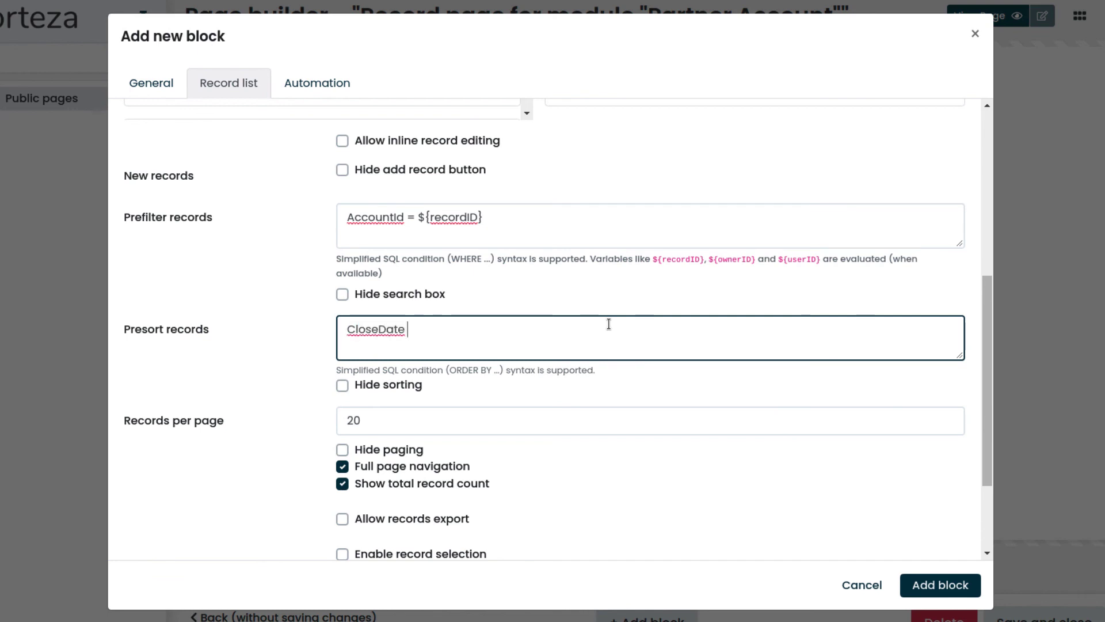
text( DESC)
Step: Add the configured Partner Opportunities block to the page
click(989, 435)
drag(989, 435, 986, 512)
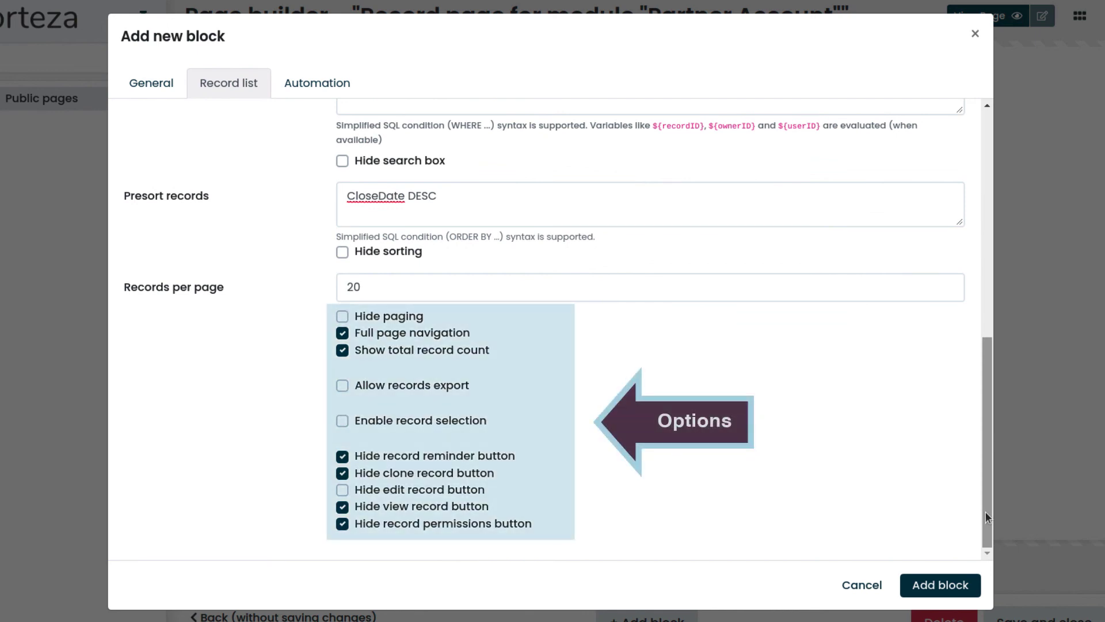
click(940, 583)
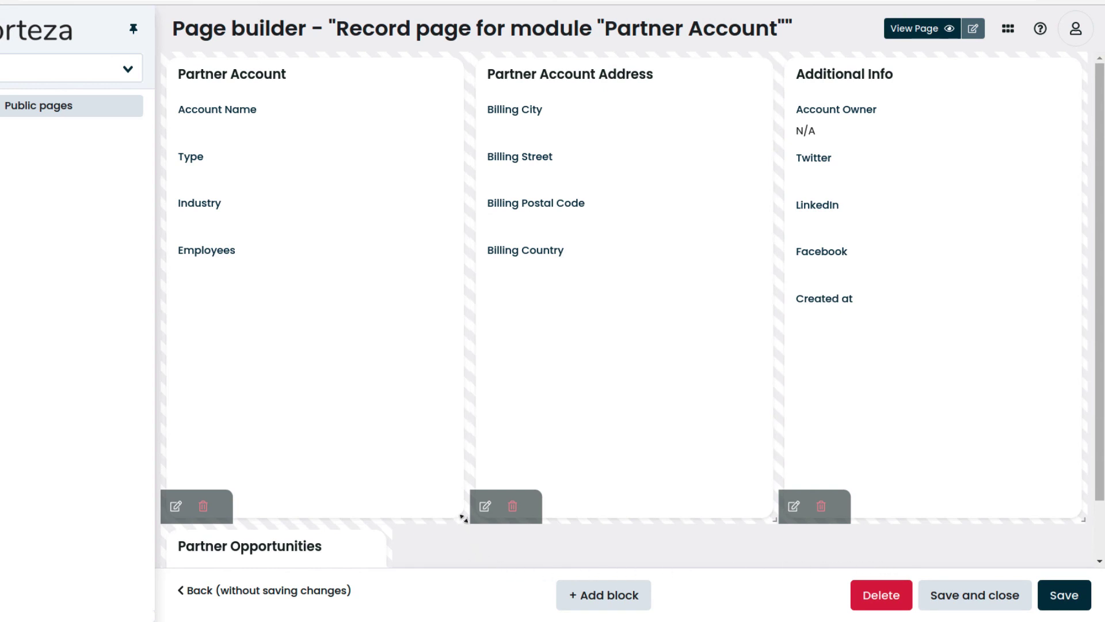
Step: Shorten the Partner Account, Address and Additional Info blocks, then widen Partner Opportunities to full width
drag(463, 518, 465, 394)
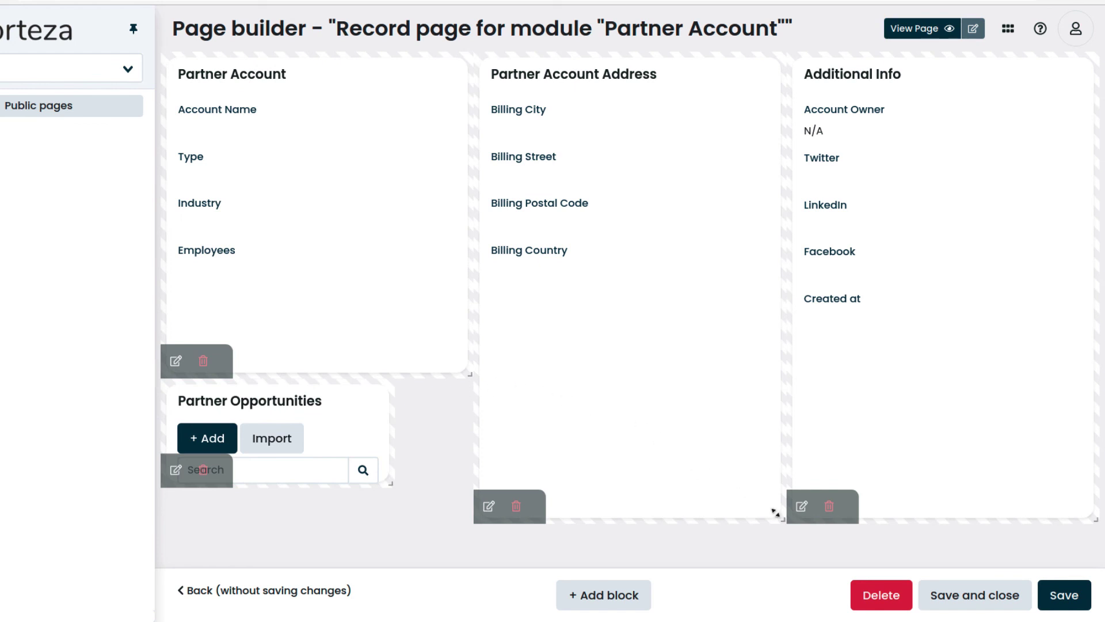
drag(780, 515, 777, 370)
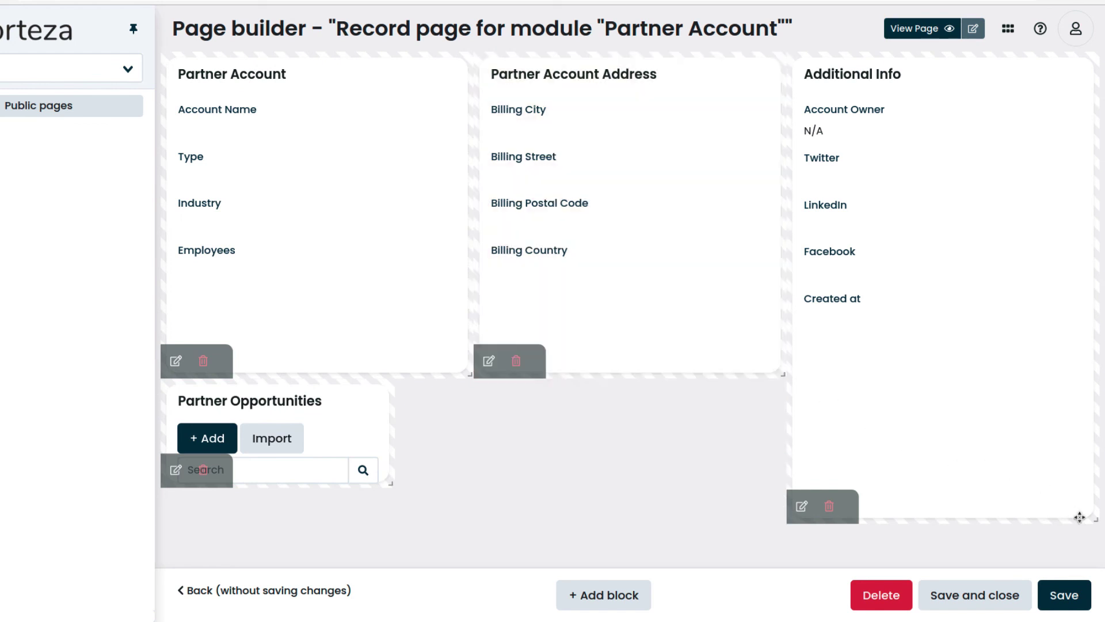
drag(1092, 518, 1079, 375)
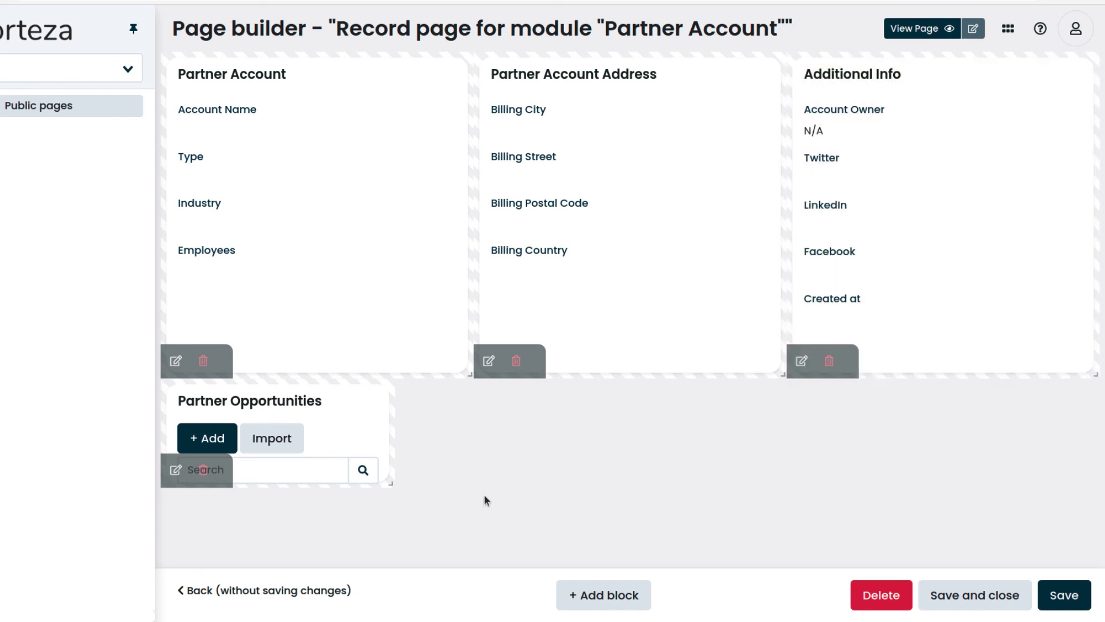
drag(389, 481, 1094, 579)
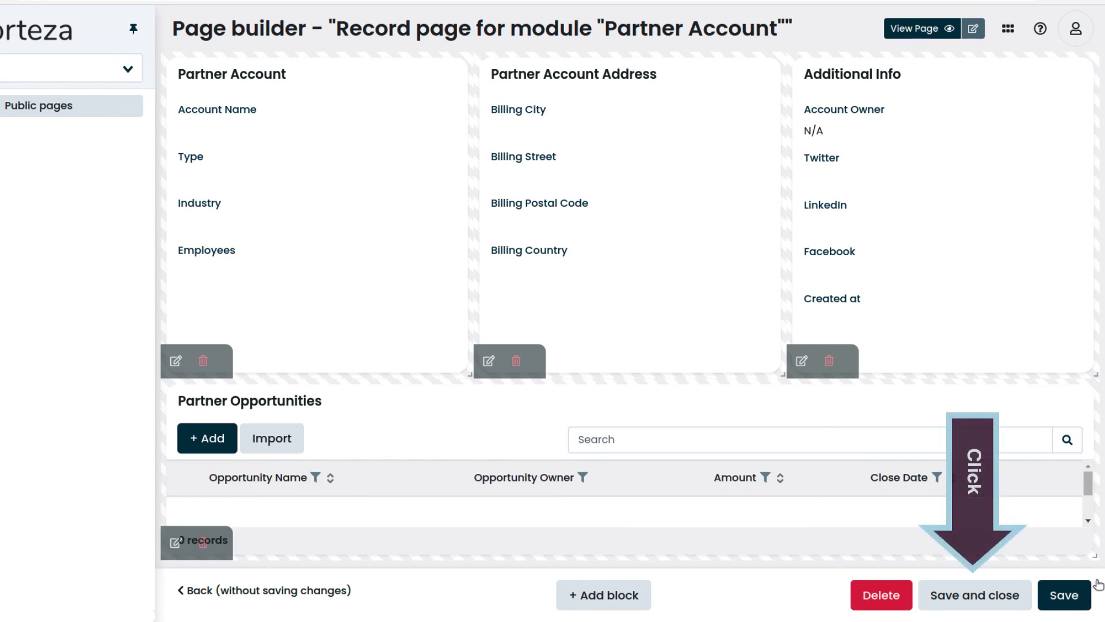